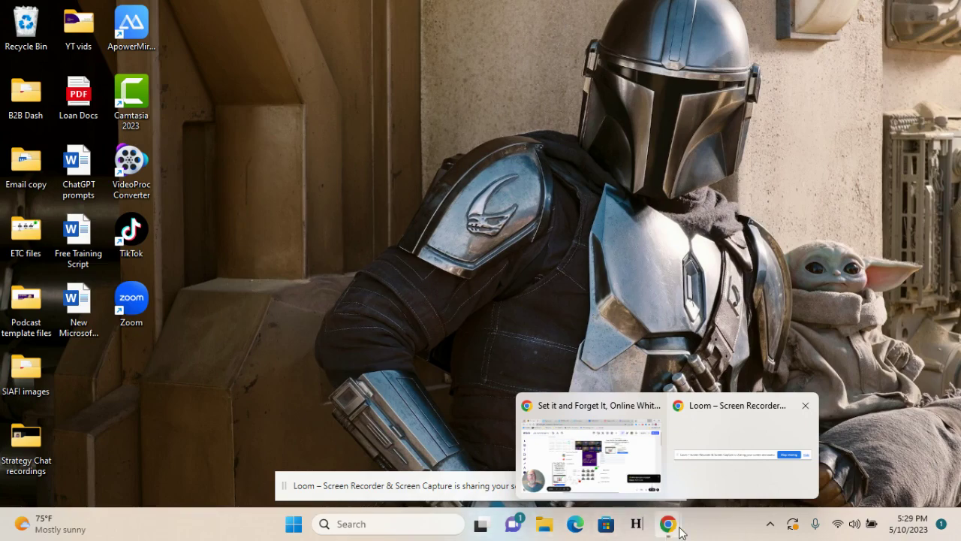
Step: Switch to Miro in the browser and open the Set it and Forget It board from the boards dashboard
{"action": "left_click", "coordinate": [593, 439]}
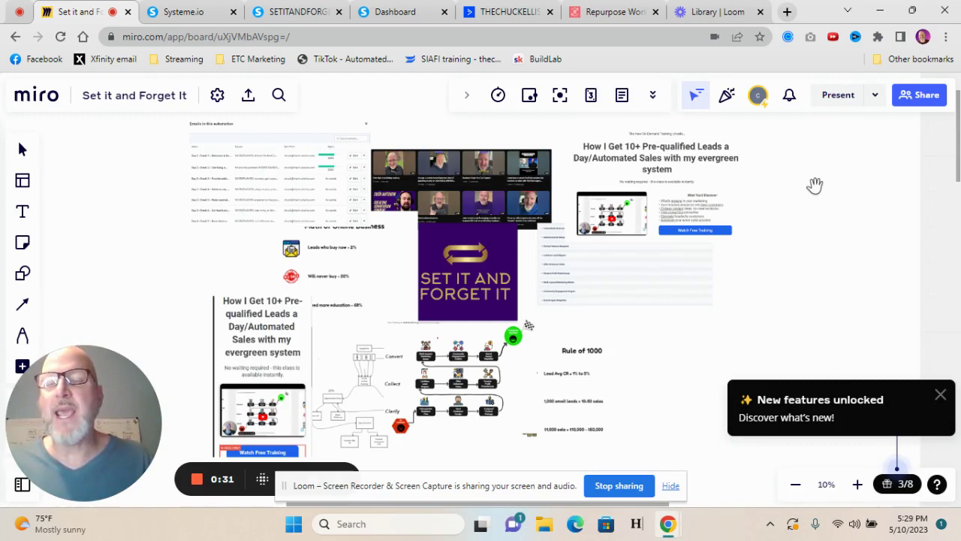
{"action": "left_click", "coordinate": [33, 102]}
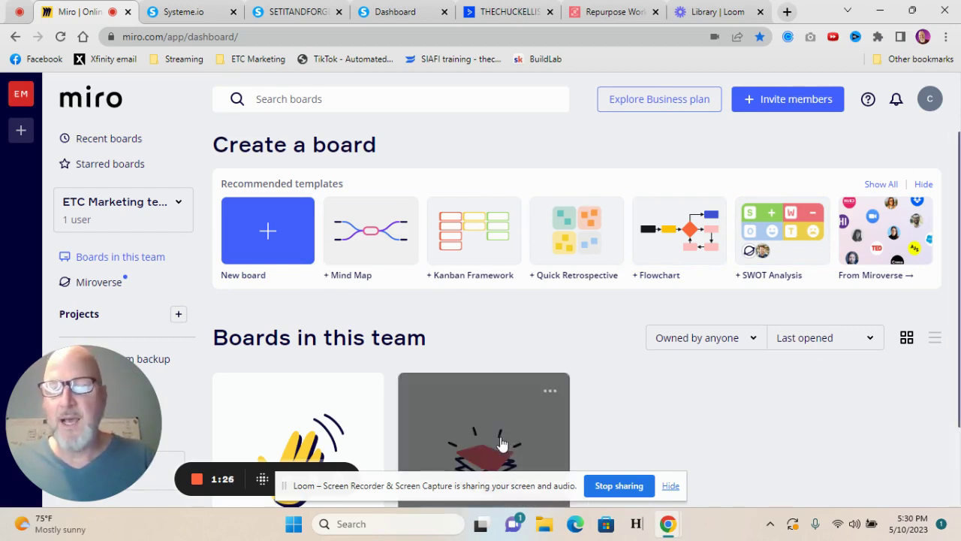
{"action": "left_click", "coordinate": [324, 440]}
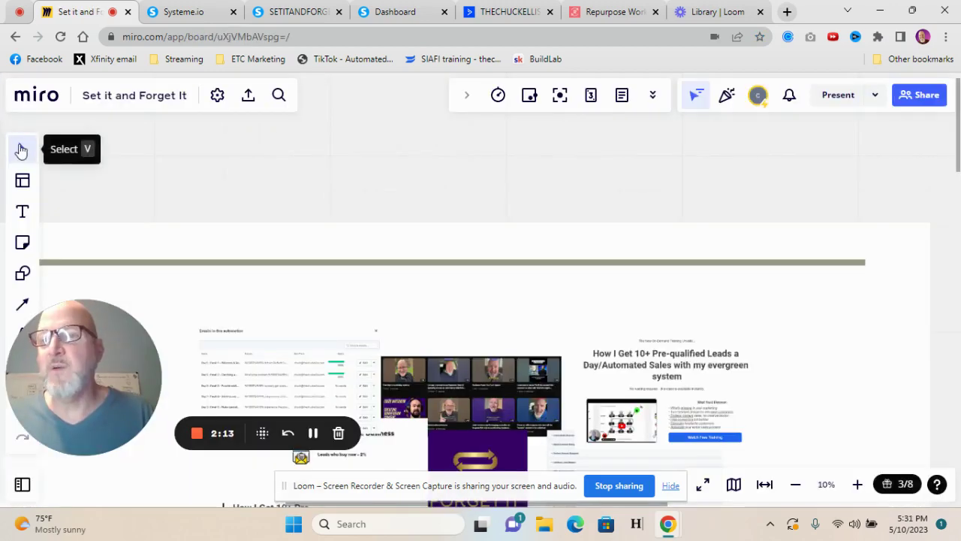
Step: Examine the Convert and Collect process diagram below the Set it and Forget It logo at 33% zoom
{"action": "left_click_drag", "start_coordinate": [407, 244], "coordinate": [423, 84]}
{"action": "left_click_drag", "start_coordinate": [413, 303], "coordinate": [422, 260]}
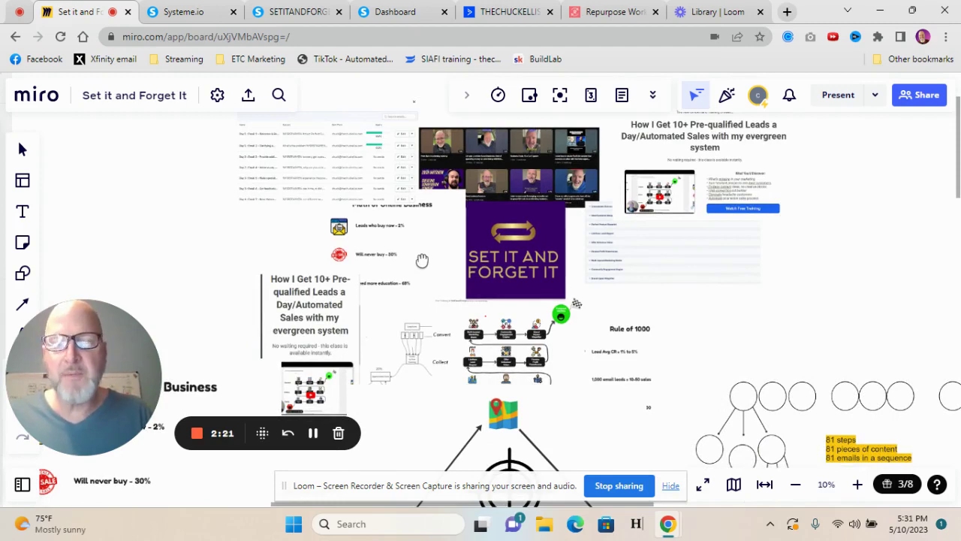
{"action": "left_click_drag", "start_coordinate": [422, 260], "coordinate": [422, 240]}
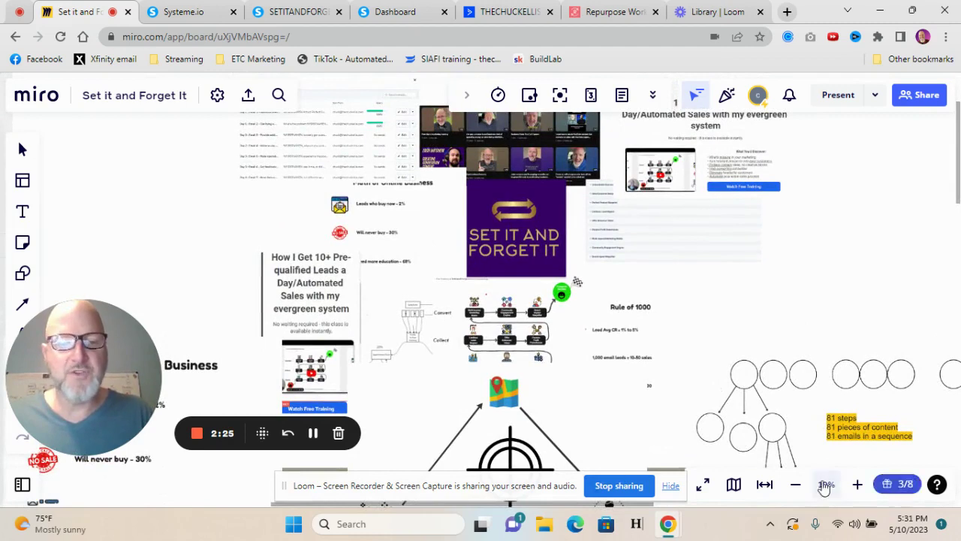
{"action": "left_click", "coordinate": [857, 484]}
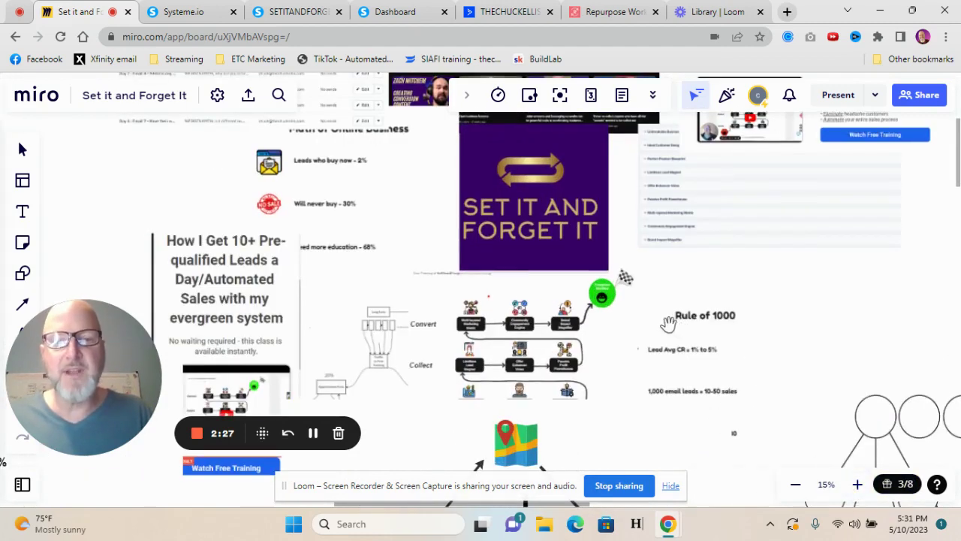
{"action": "left_click", "coordinate": [857, 484]}
{"action": "left_click", "coordinate": [857, 484]}
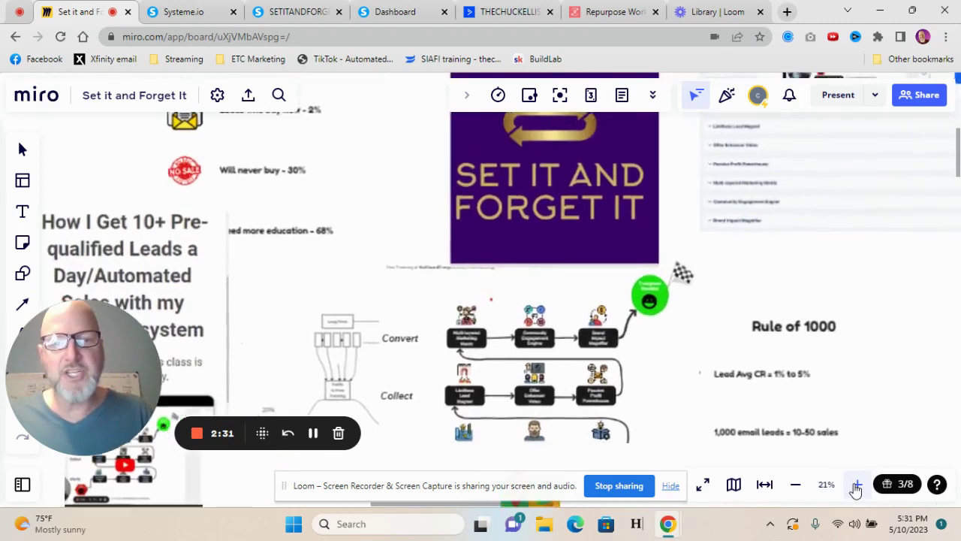
{"action": "left_click", "coordinate": [857, 485]}
{"action": "left_click_drag", "start_coordinate": [664, 355], "coordinate": [569, 209]}
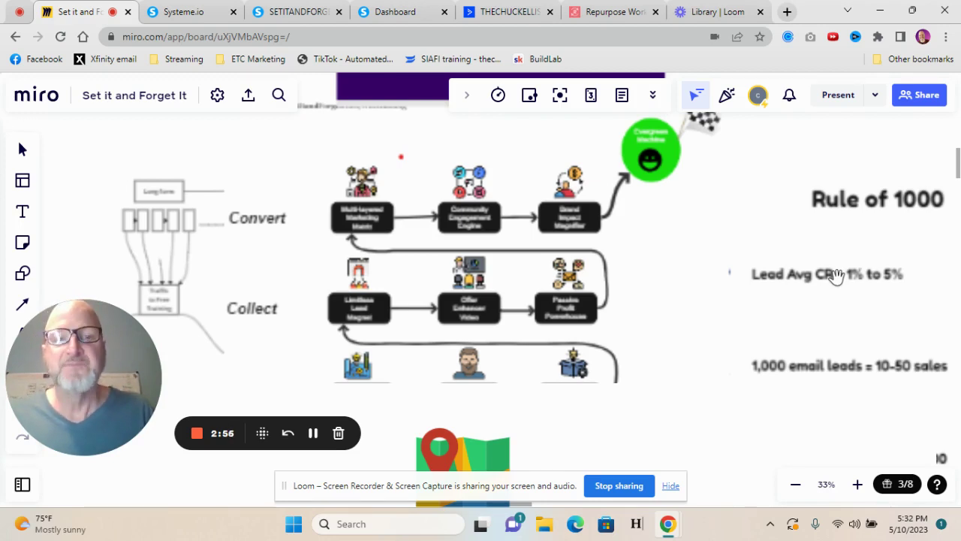
Step: Examine the Rule of 1000 notes and the circle diagram beside the highlighted 81 steps text
{"action": "left_click_drag", "start_coordinate": [835, 275], "coordinate": [349, 193]}
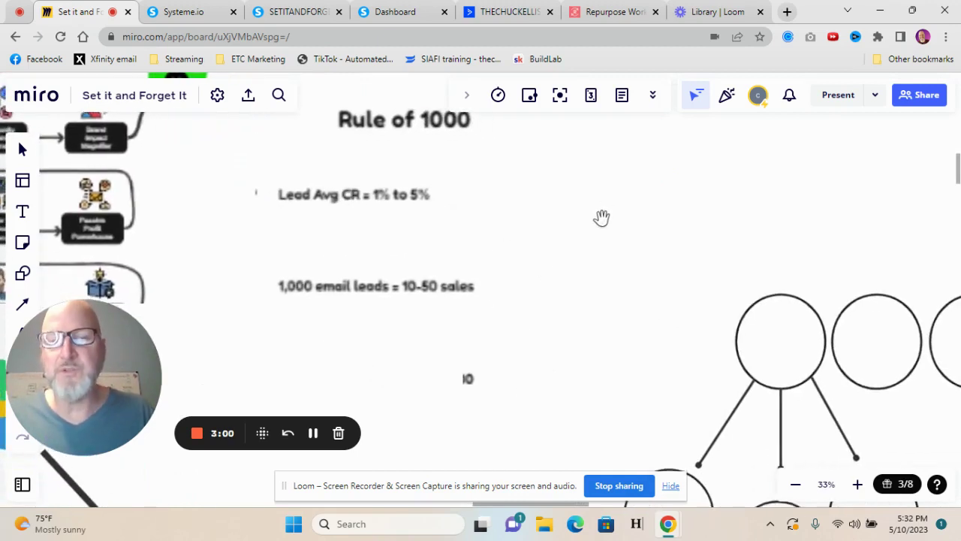
{"action": "left_click_drag", "start_coordinate": [602, 217], "coordinate": [545, 266]}
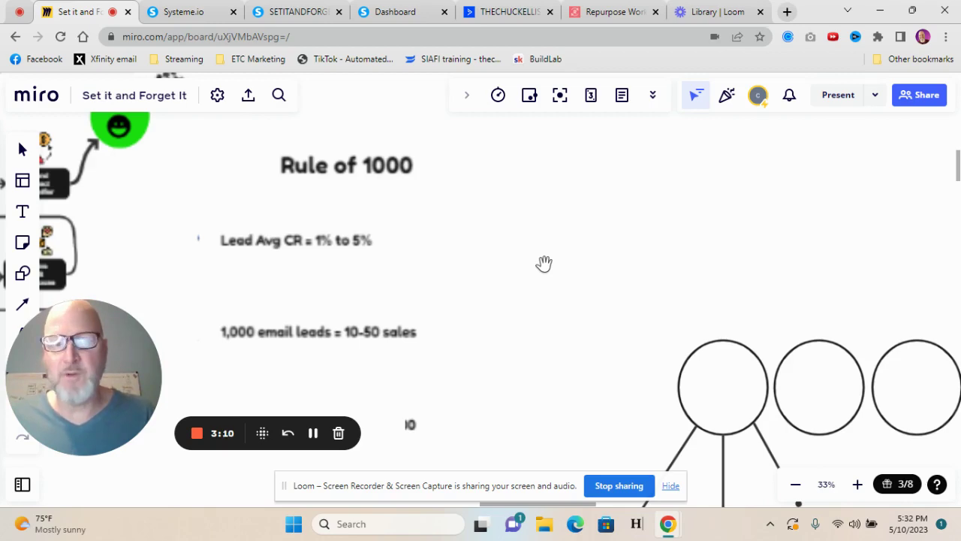
{"action": "left_click_drag", "start_coordinate": [854, 330], "coordinate": [482, 155]}
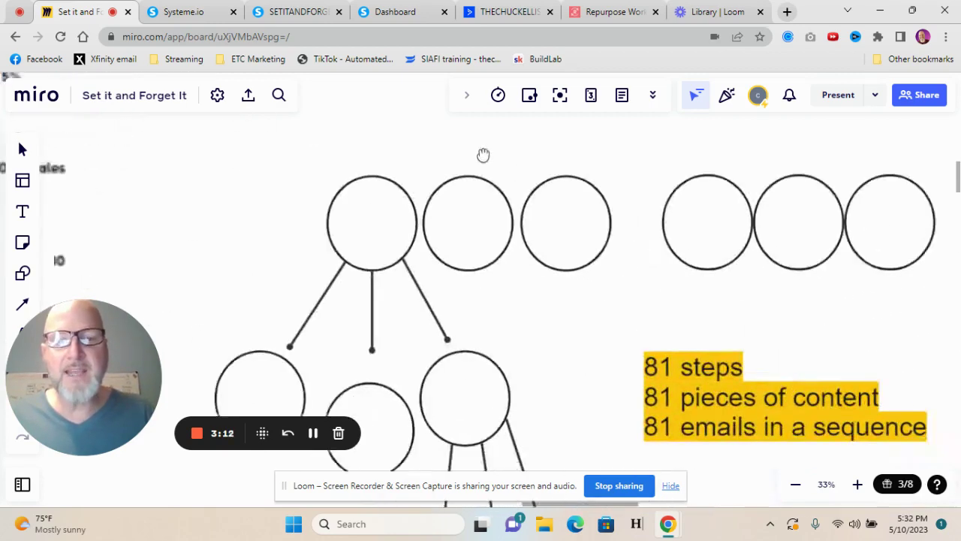
{"action": "left_click_drag", "start_coordinate": [757, 279], "coordinate": [697, 243]}
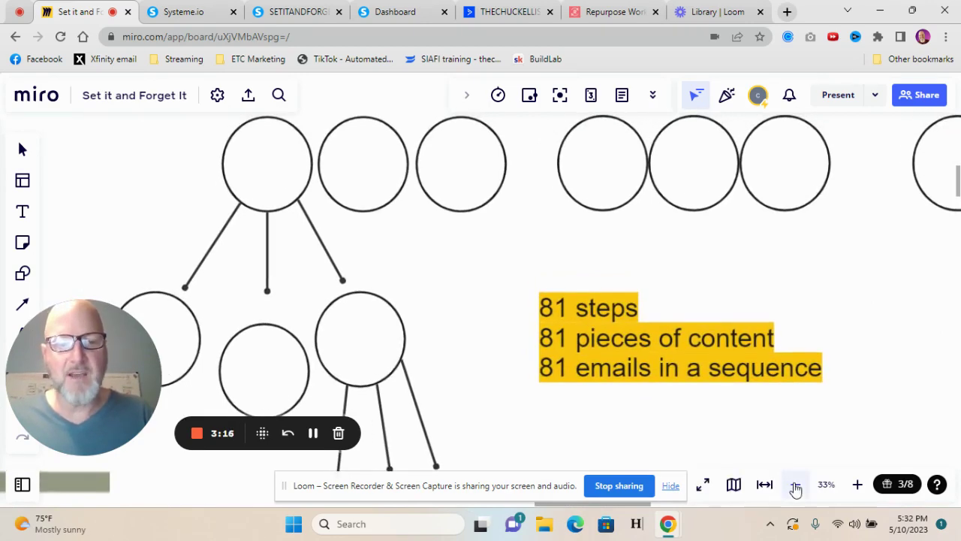
{"action": "left_click", "coordinate": [796, 489]}
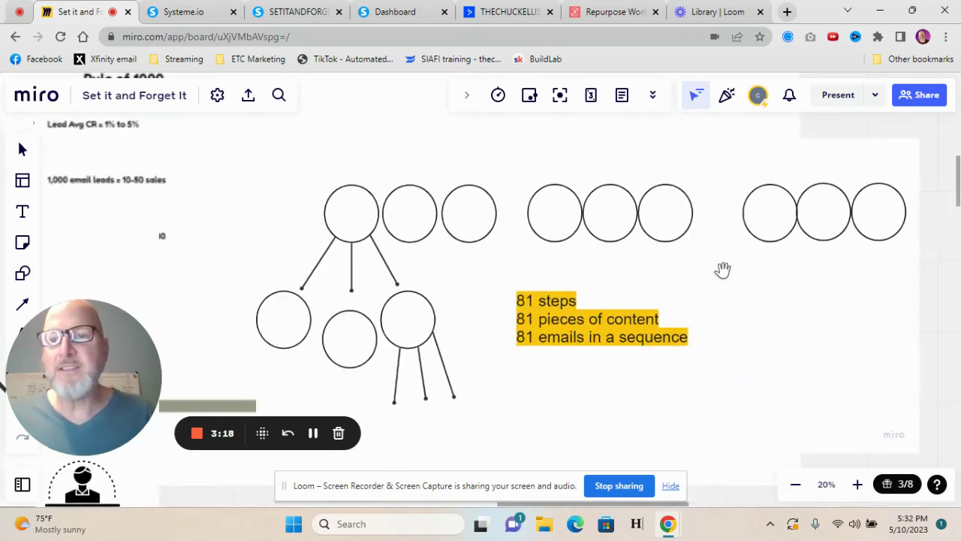
Step: View the triangle diagram with the map, audience and strength icons around the crosshair
{"action": "scroll", "coordinate": [839, 284], "scroll_direction": "left", "scroll_amount": 5}
{"action": "scroll", "coordinate": [484, 184], "scroll_direction": "left", "scroll_amount": 2}
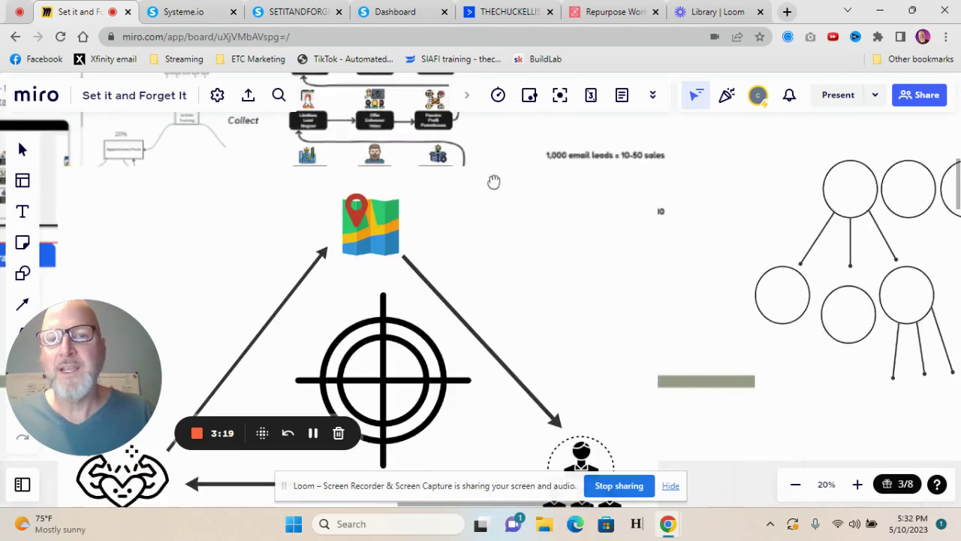
{"action": "left_click_drag", "start_coordinate": [494, 181], "coordinate": [624, 146]}
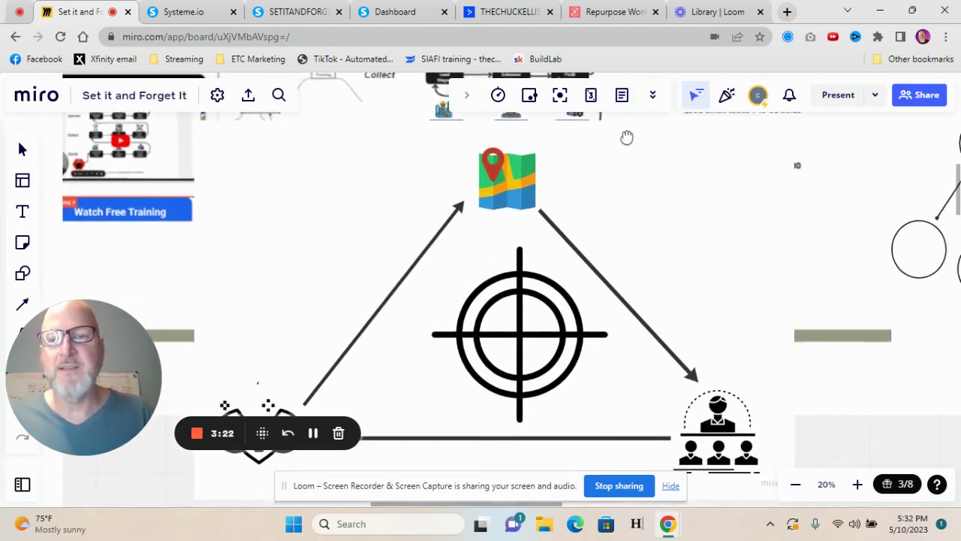
Step: Examine the Math of Online Business section, from the leads who buy now to those needing more education
{"action": "left_click_drag", "start_coordinate": [363, 233], "coordinate": [554, 364]}
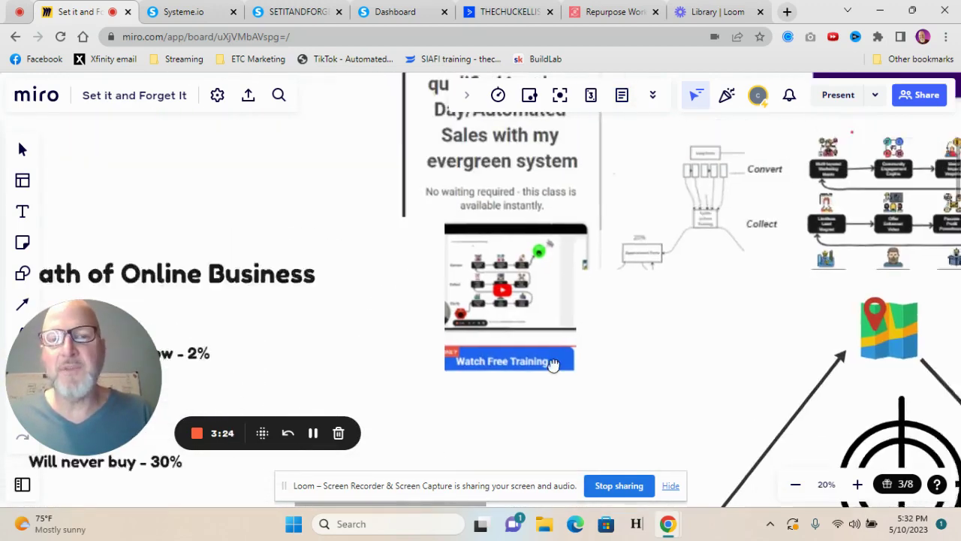
{"action": "left_click_drag", "start_coordinate": [206, 204], "coordinate": [546, 156]}
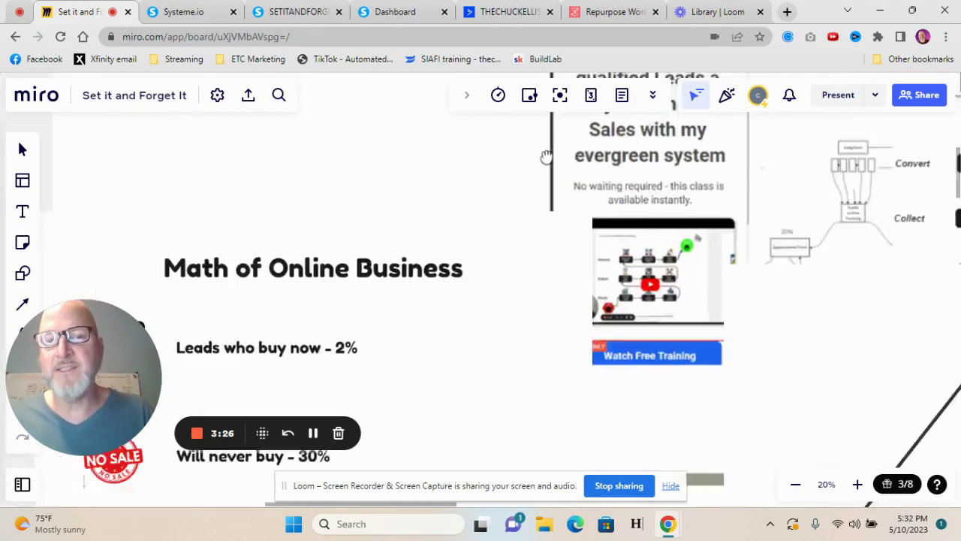
{"action": "left_click_drag", "start_coordinate": [397, 144], "coordinate": [646, 76]}
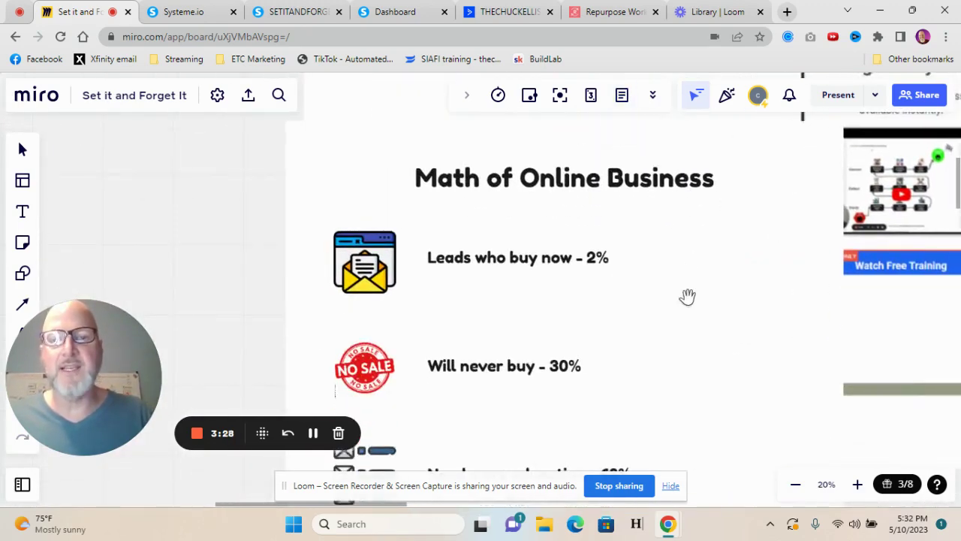
{"action": "left_click_drag", "start_coordinate": [687, 297], "coordinate": [631, 223]}
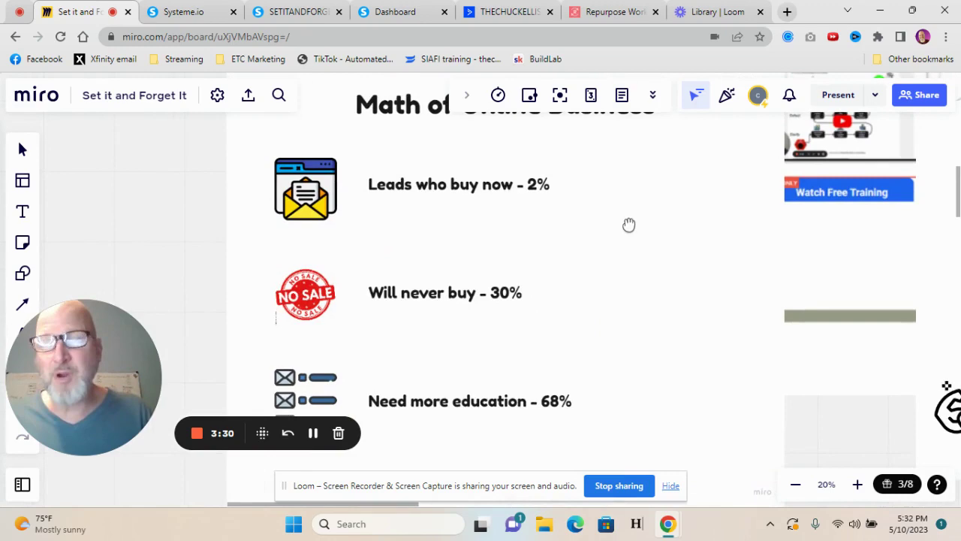
{"action": "left_click_drag", "start_coordinate": [629, 225], "coordinate": [420, 215]}
{"action": "left_click_drag", "start_coordinate": [518, 361], "coordinate": [541, 161]}
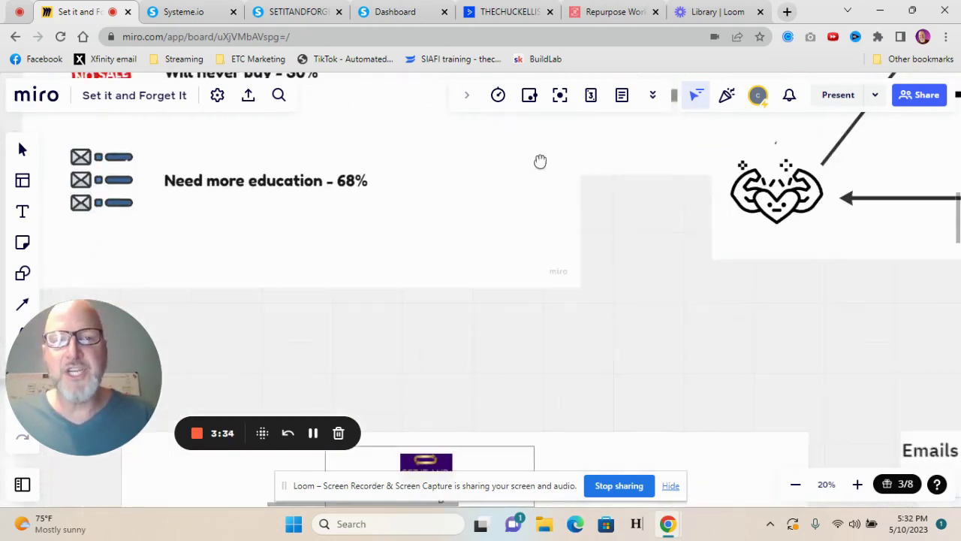
Step: Look over the board area below the Math of Online Business section and dismiss the new features notice on the Product Blueprint board
{"action": "left_click_drag", "start_coordinate": [489, 329], "coordinate": [515, 153]}
{"action": "left_click_drag", "start_coordinate": [584, 319], "coordinate": [578, 184]}
{"action": "left_click_drag", "start_coordinate": [587, 328], "coordinate": [588, 248]}
{"action": "left_click_drag", "start_coordinate": [802, 302], "coordinate": [69, 289]}
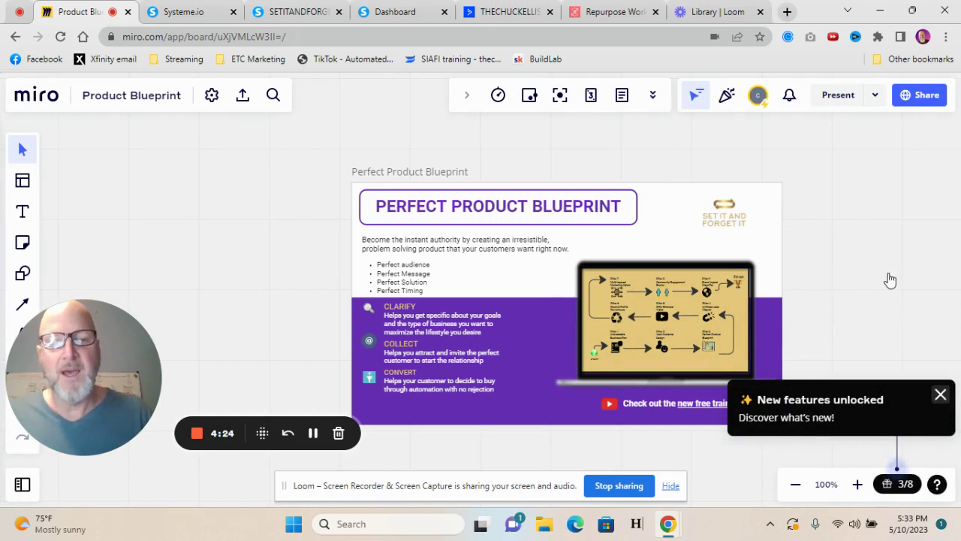
{"action": "left_click", "coordinate": [940, 395]}
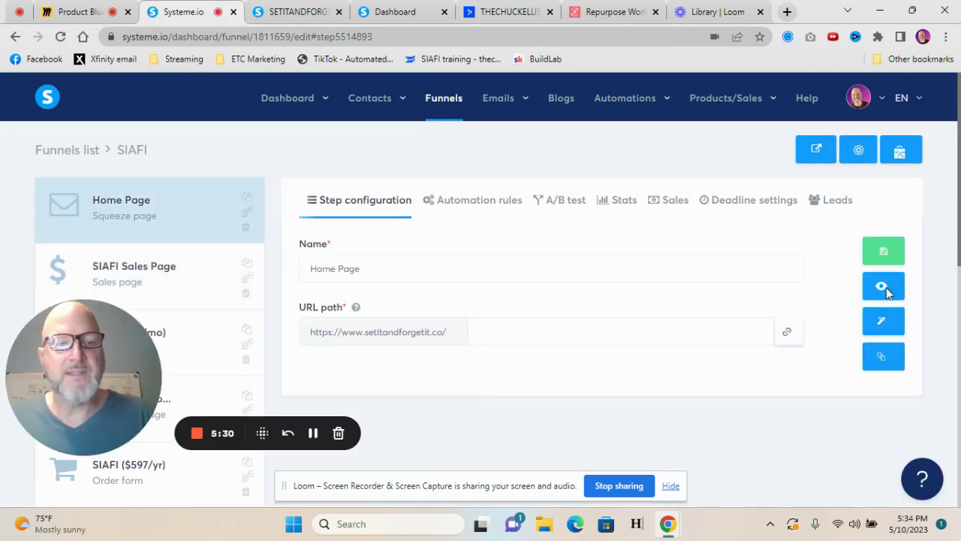
Step: Preview the SIAFI funnel's Home Page in Systeme.io and inspect the opt-in form behind Watch Free Training Now
{"action": "left_click", "coordinate": [883, 286]}
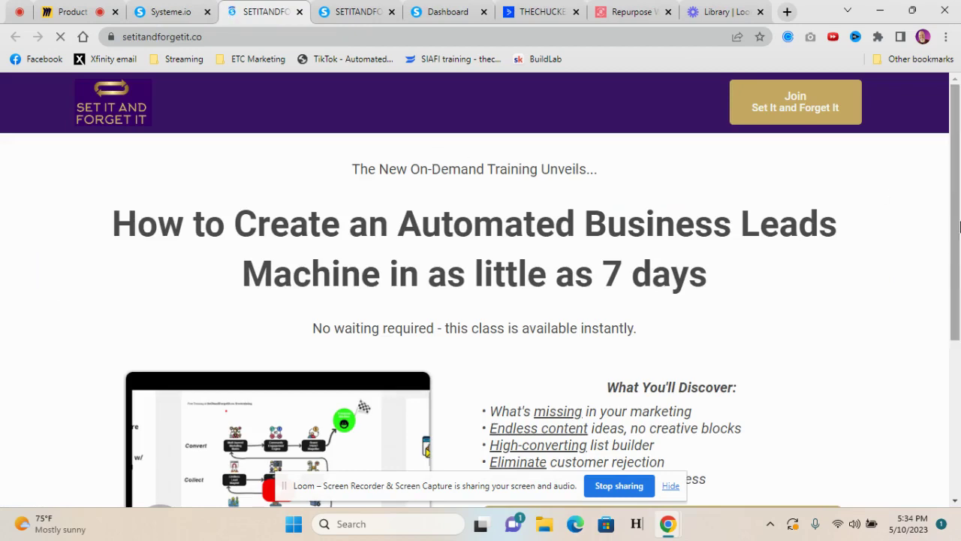
{"action": "scroll", "coordinate": [956, 132], "scroll_direction": "down", "scroll_amount": 3}
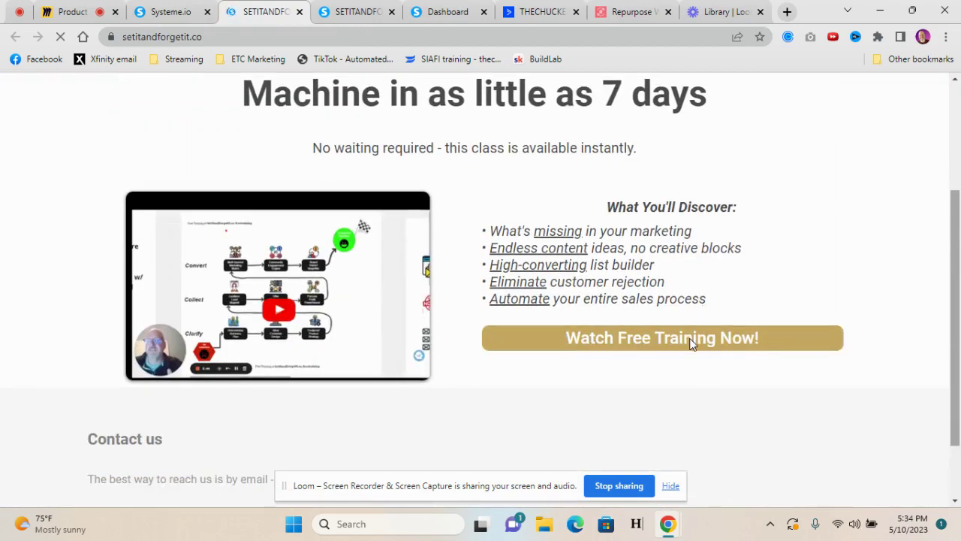
{"action": "left_click", "coordinate": [691, 343]}
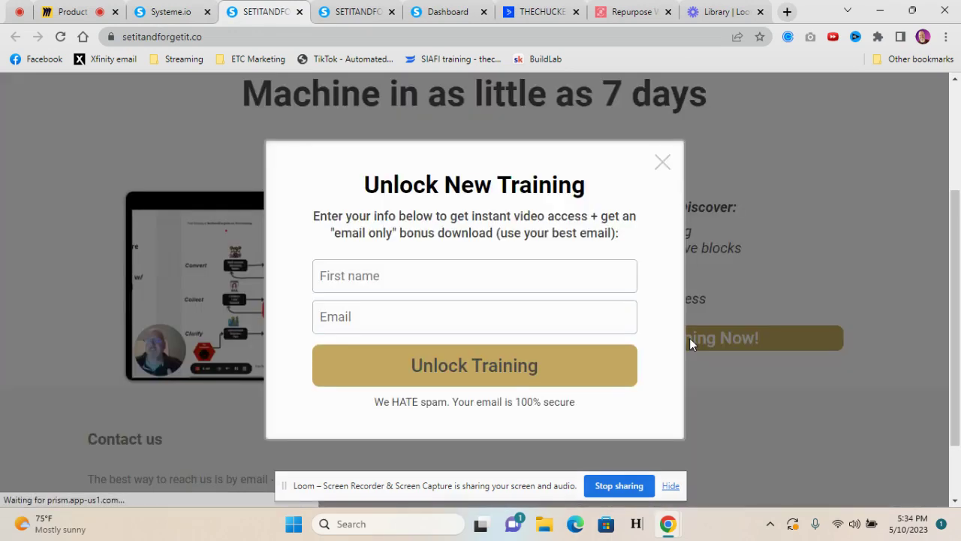
{"action": "left_click", "coordinate": [663, 163]}
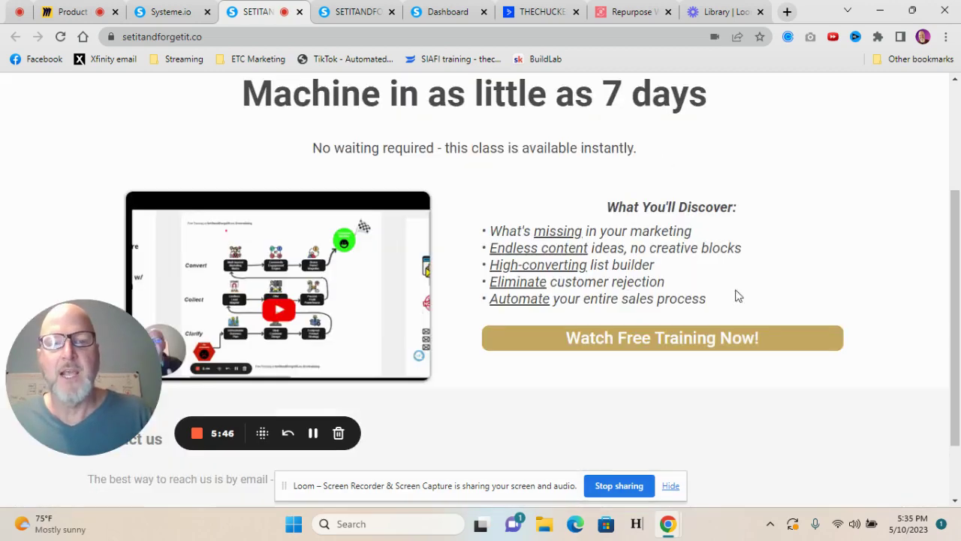
{"action": "left_click_drag", "start_coordinate": [955, 256], "coordinate": [952, 142]}
Step: Preview the funnel's SIAFI Sales Page down to its join offer, and close the preview
{"action": "left_click", "coordinate": [184, 11]}
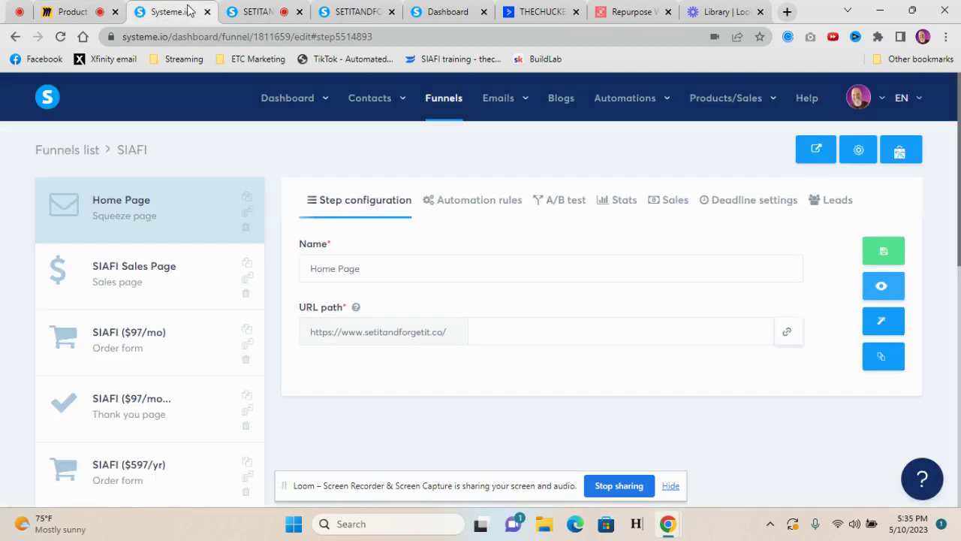
{"action": "left_click", "coordinate": [141, 265]}
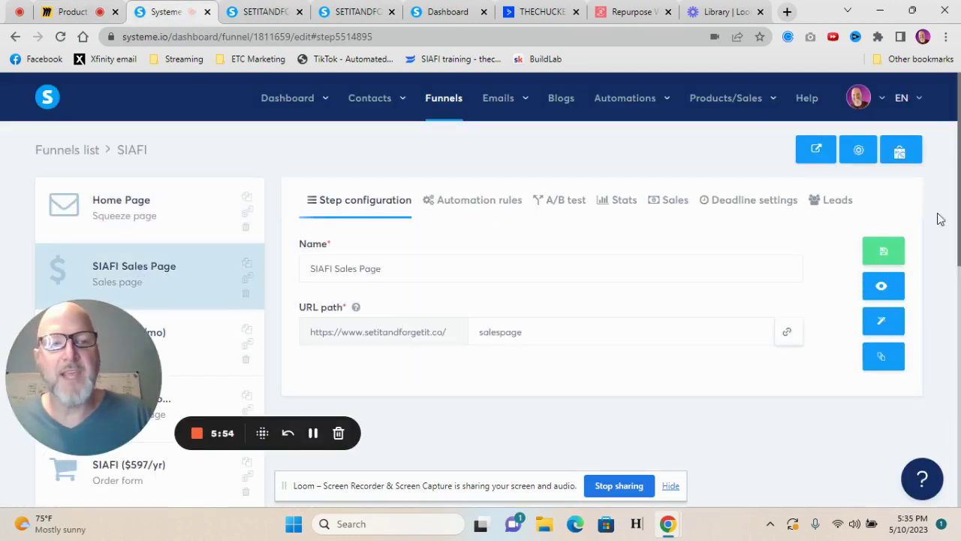
{"action": "left_click", "coordinate": [880, 286]}
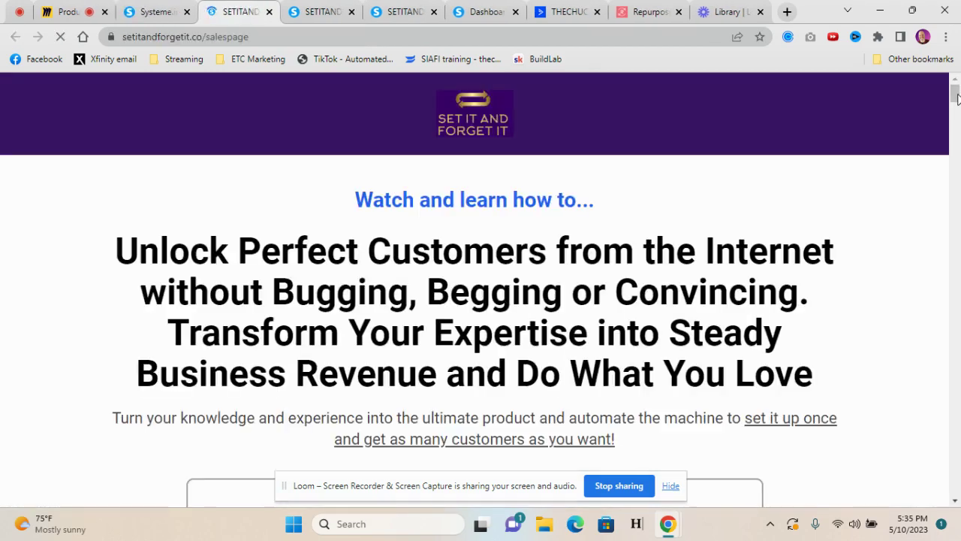
{"action": "left_click_drag", "start_coordinate": [958, 100], "coordinate": [957, 114]}
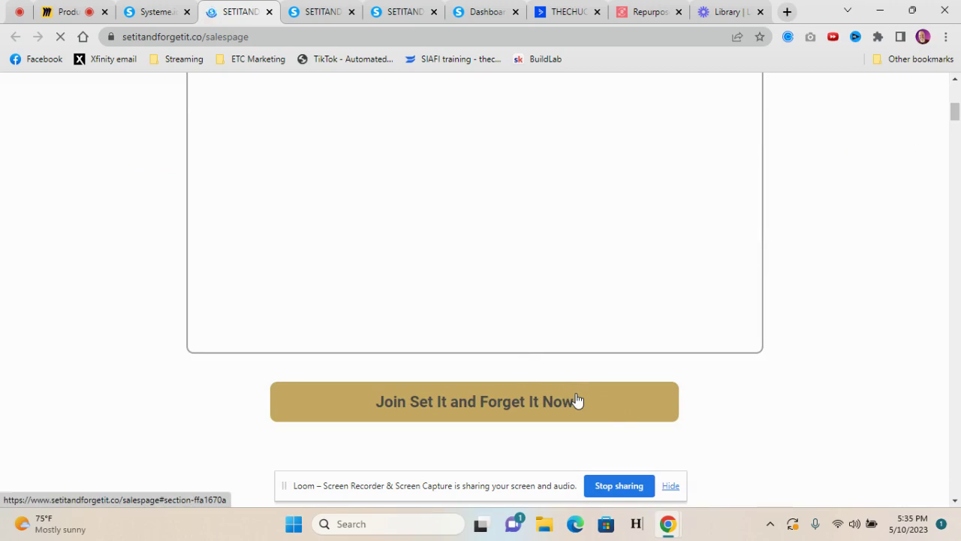
{"action": "left_click", "coordinate": [269, 11]}
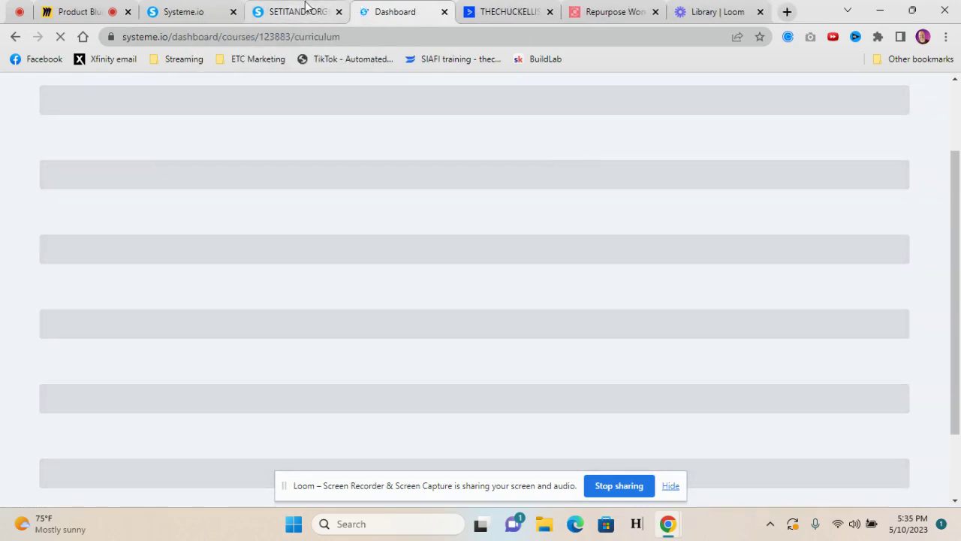
Step: Review the Set It and Forget It course curriculum and expand the Unbreakable Business Plan module to view its lectures
{"action": "left_click", "coordinate": [305, 6]}
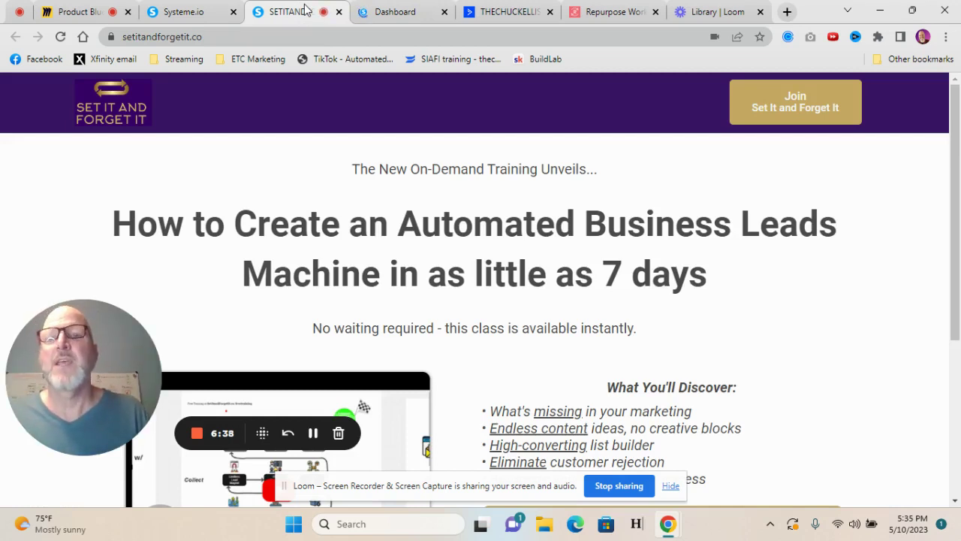
{"action": "left_click", "coordinate": [406, 12]}
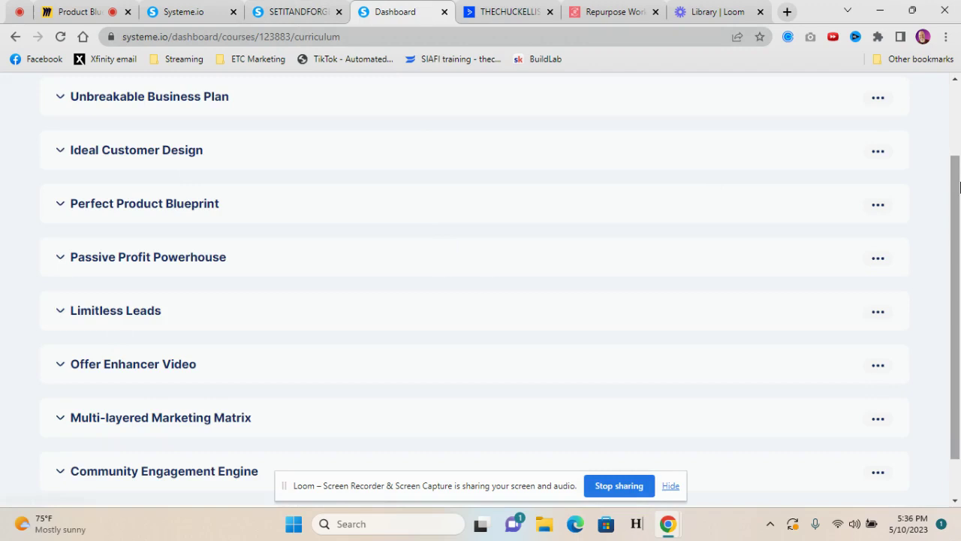
{"action": "left_click_drag", "start_coordinate": [957, 180], "coordinate": [959, 159]}
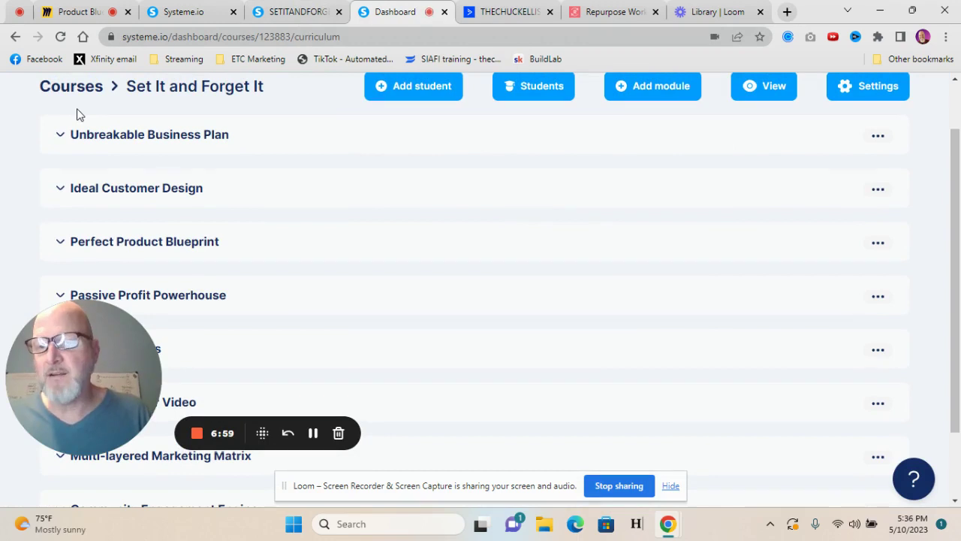
{"action": "left_click", "coordinate": [60, 135]}
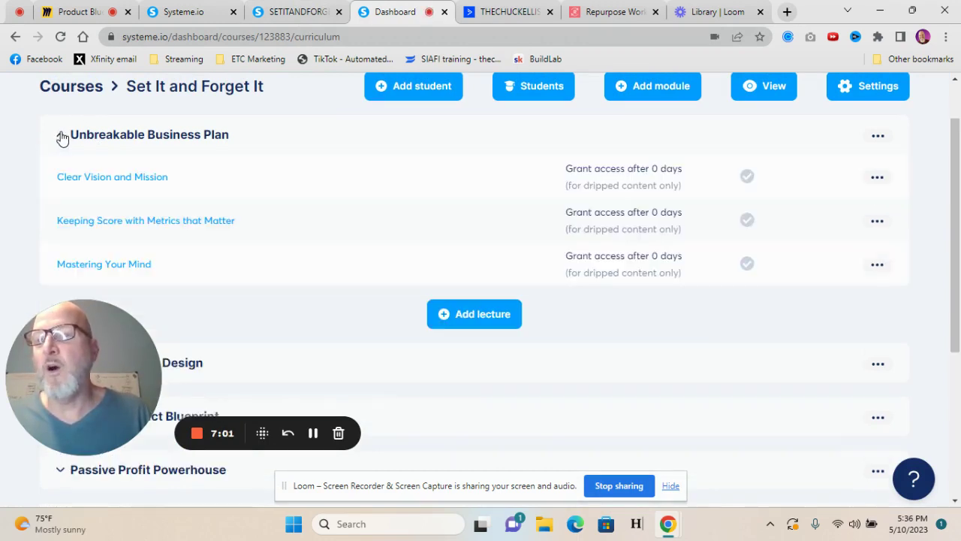
Step: Collapse the Unbreakable Business Plan module, look at the lectures in Ideal Customer Design, and view the collapsed module list
{"action": "left_click", "coordinate": [60, 137]}
{"action": "left_click", "coordinate": [60, 141]}
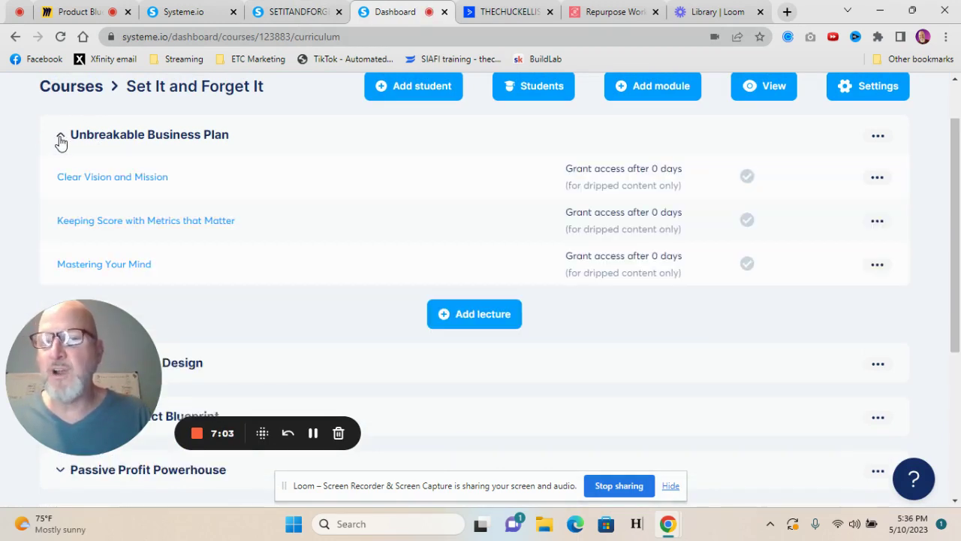
{"action": "left_click", "coordinate": [60, 139]}
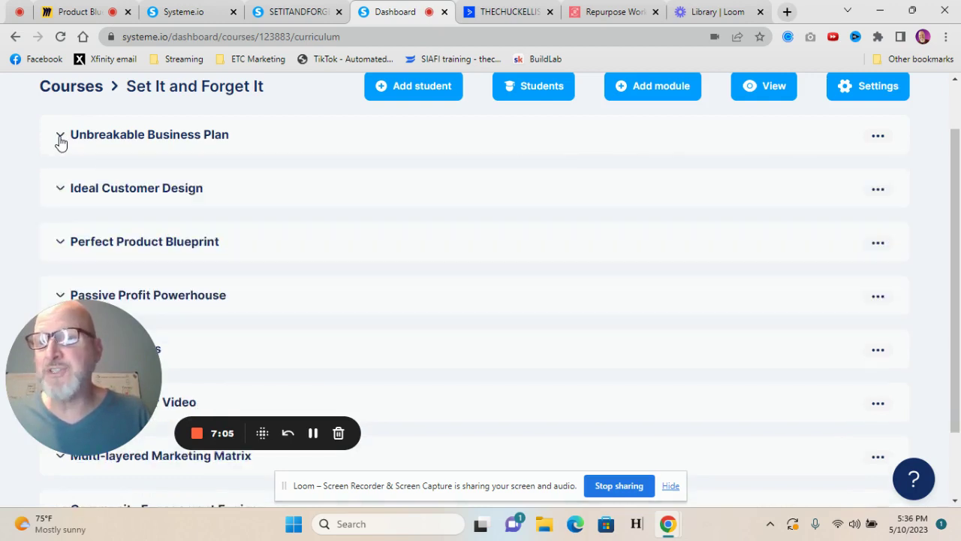
{"action": "left_click", "coordinate": [61, 190]}
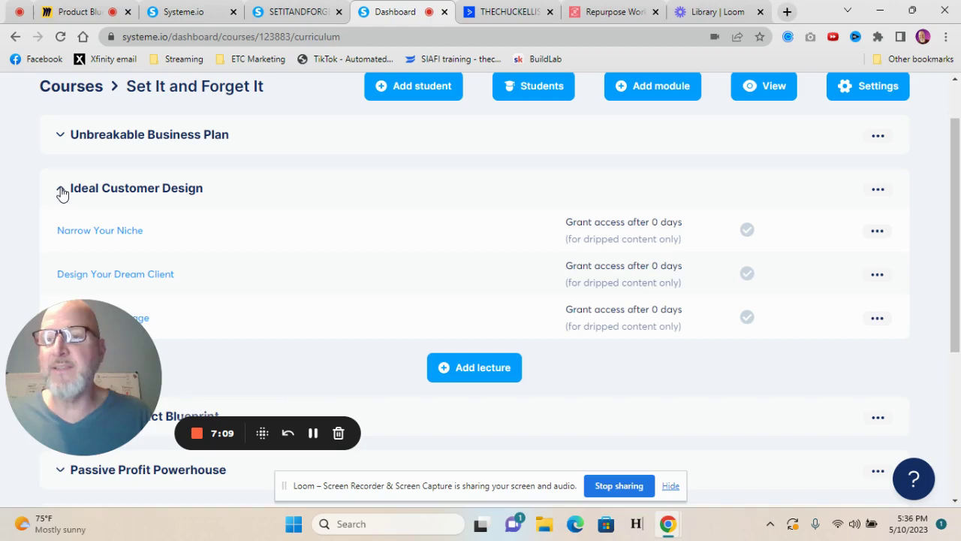
{"action": "left_click", "coordinate": [60, 191]}
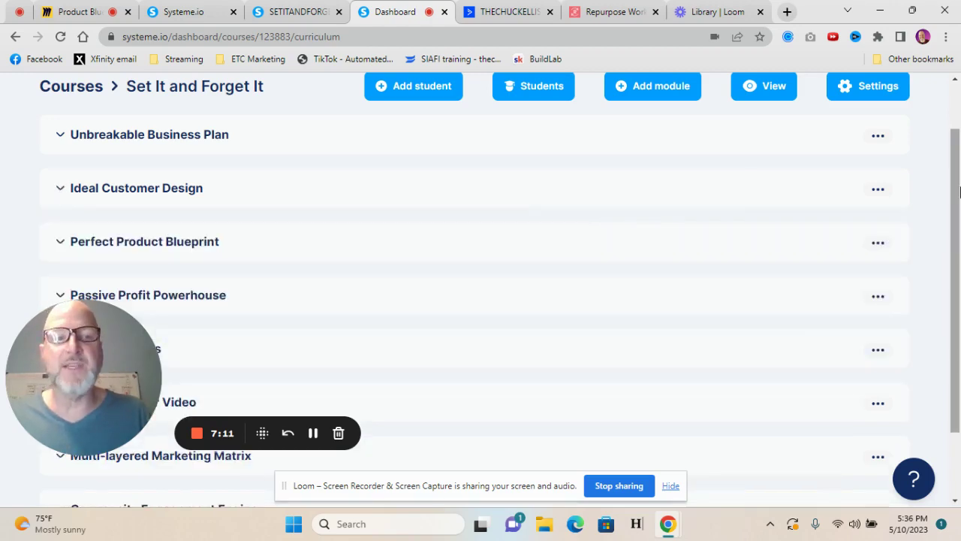
{"action": "scroll", "coordinate": [959, 246], "scroll_direction": "down", "scroll_amount": 1}
{"action": "left_click_drag", "start_coordinate": [959, 245], "coordinate": [956, 145]}
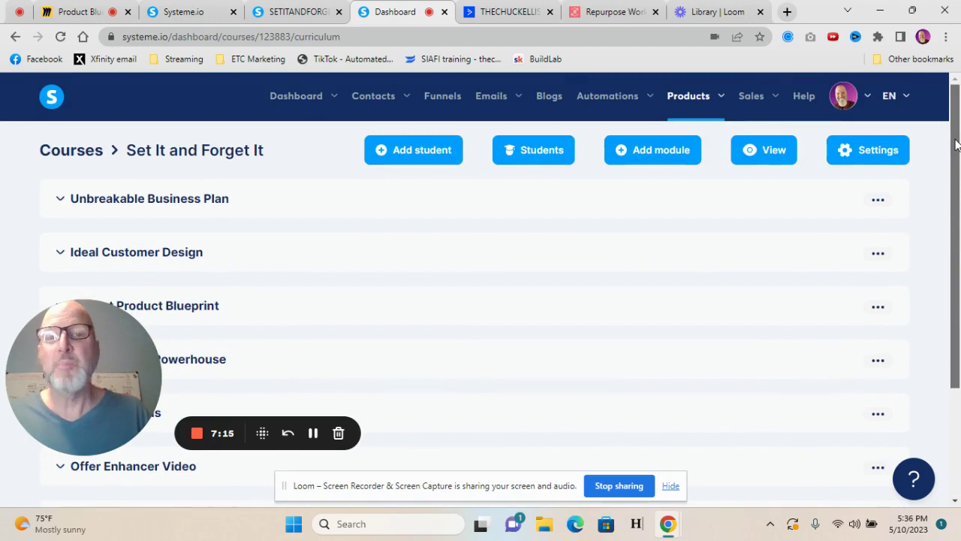
Step: Switch to ActiveCampaign and look over the sent email campaigns in the Campaigns list
{"action": "left_click", "coordinate": [499, 11]}
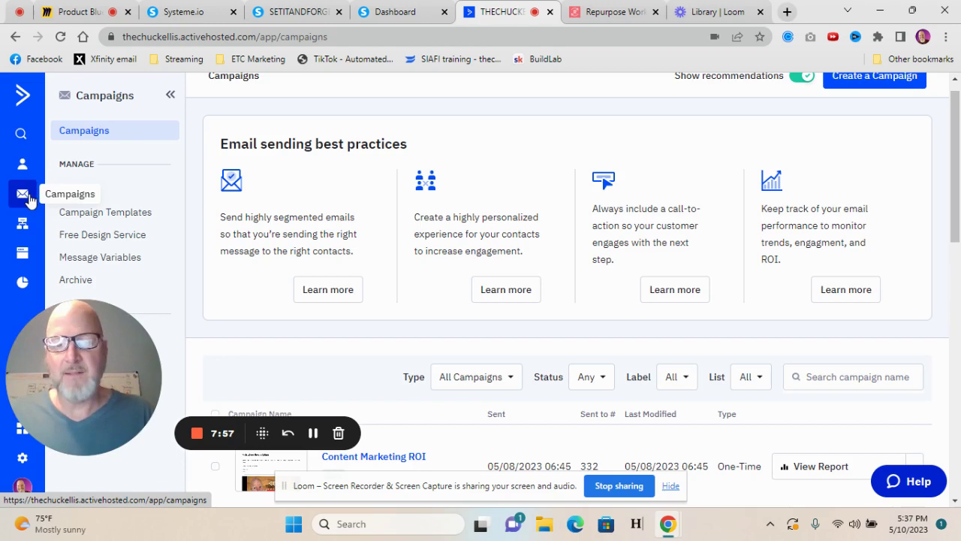
{"action": "scroll", "coordinate": [957, 152], "scroll_direction": "down", "scroll_amount": 1}
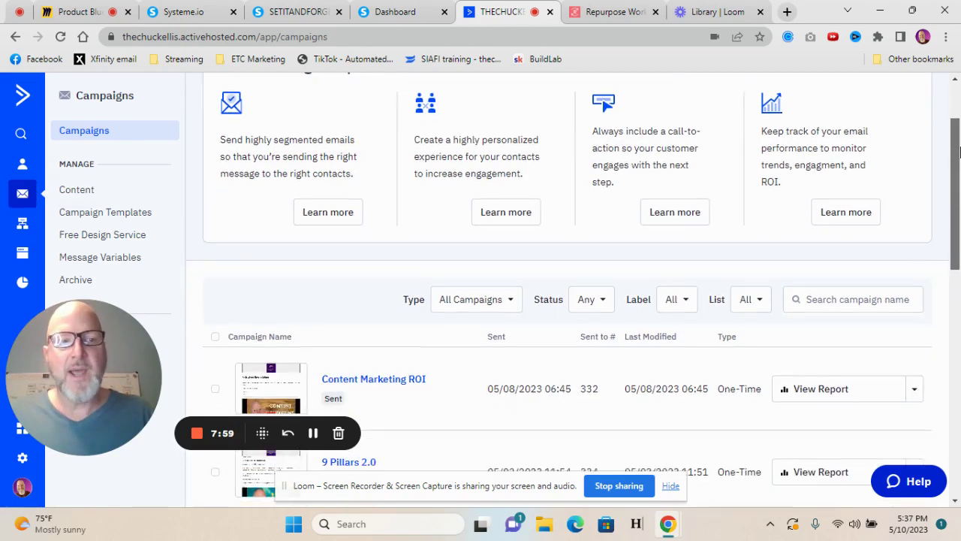
{"action": "mouse_move", "coordinate": [957, 153]}
{"action": "left_mouse_down"}
{"action": "mouse_move", "coordinate": [959, 248]}
{"action": "mouse_move", "coordinate": [958, 155]}
{"action": "left_mouse_up"}
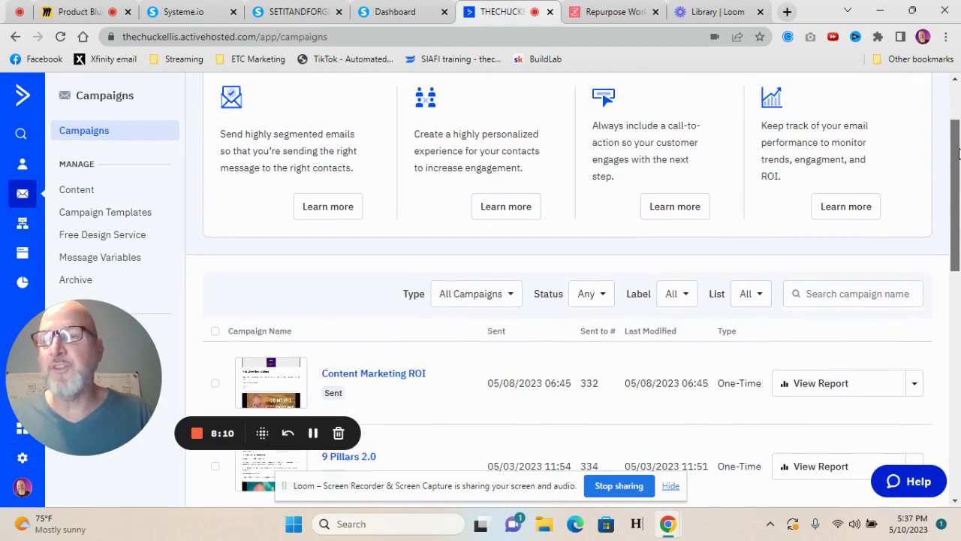
Step: Open the VSL Subscriber automation and follow its email, wait and condition steps down to the Day 1 second email
{"action": "left_click", "coordinate": [23, 225]}
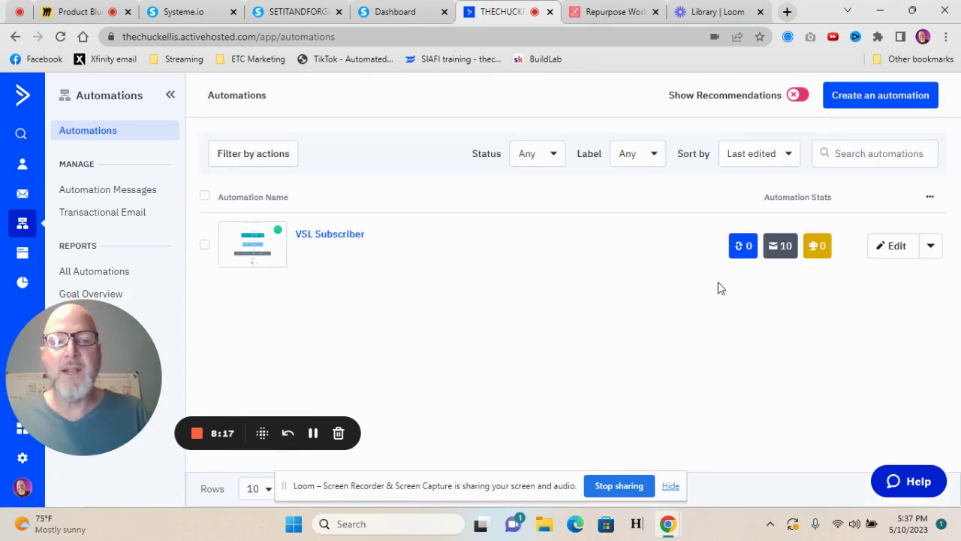
{"action": "left_click", "coordinate": [318, 235]}
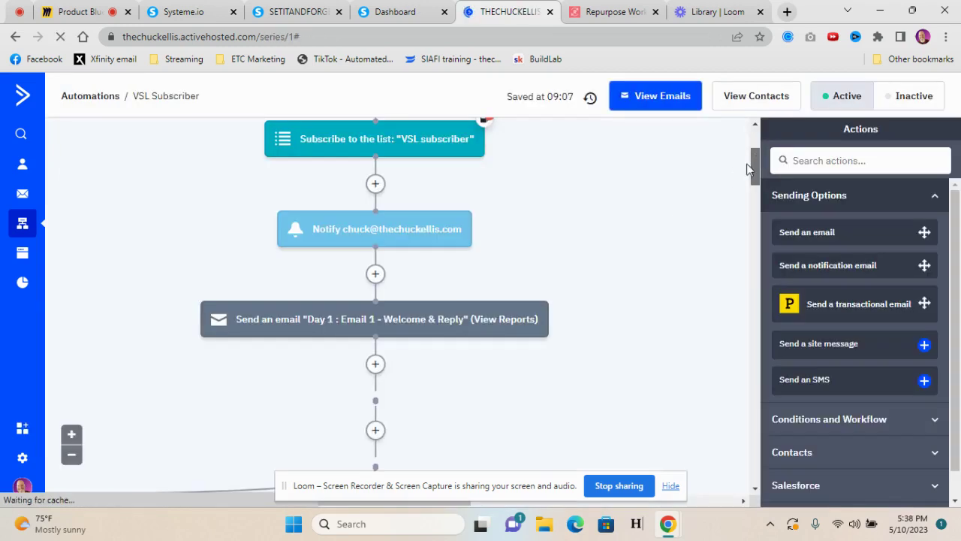
{"action": "scroll", "coordinate": [758, 160], "scroll_direction": "up", "scroll_amount": 1}
{"action": "left_click_drag", "start_coordinate": [757, 167], "coordinate": [757, 181]}
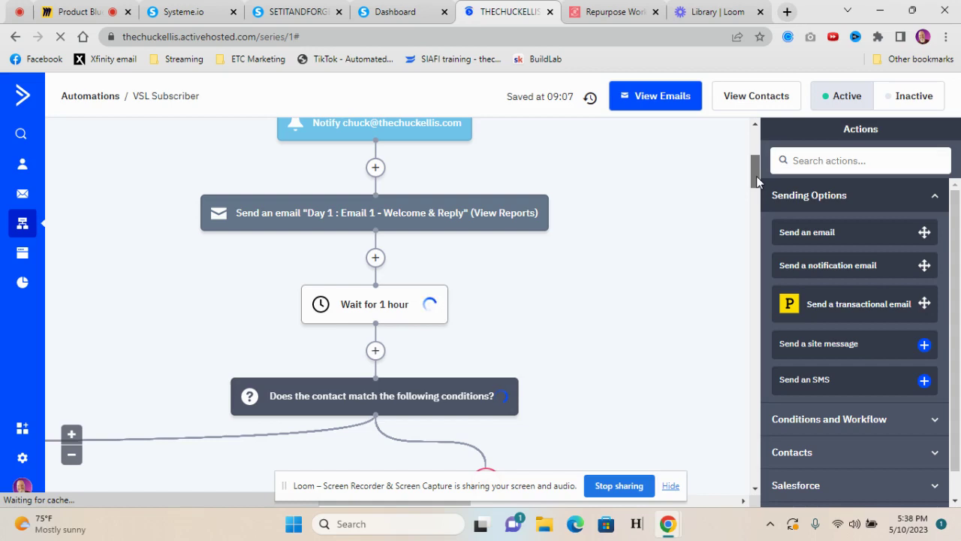
{"action": "left_click_drag", "start_coordinate": [757, 181], "coordinate": [761, 202]}
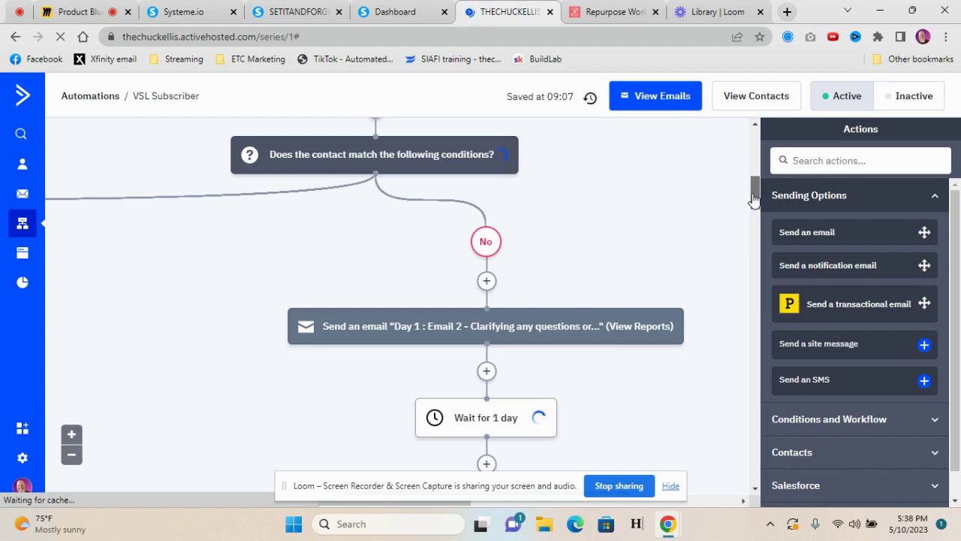
{"action": "left_click_drag", "start_coordinate": [755, 199], "coordinate": [757, 201]}
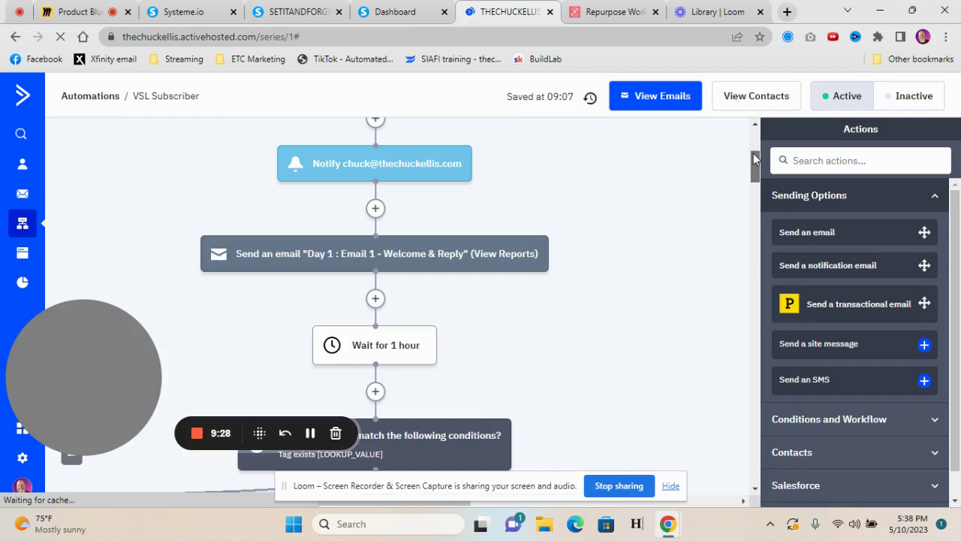
Step: Review the VSL Subscriber automation's trigger and opening actions, and compare them with the SIAFI funnel in Systeme.io before returning to ActiveCampaign
{"action": "left_click_drag", "start_coordinate": [754, 157], "coordinate": [755, 136]}
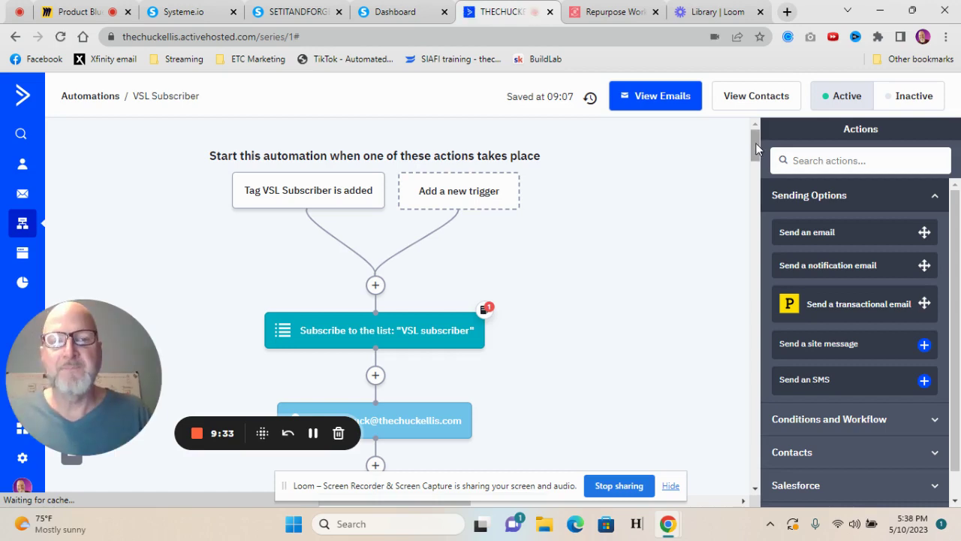
{"action": "left_click_drag", "start_coordinate": [757, 147], "coordinate": [757, 162]}
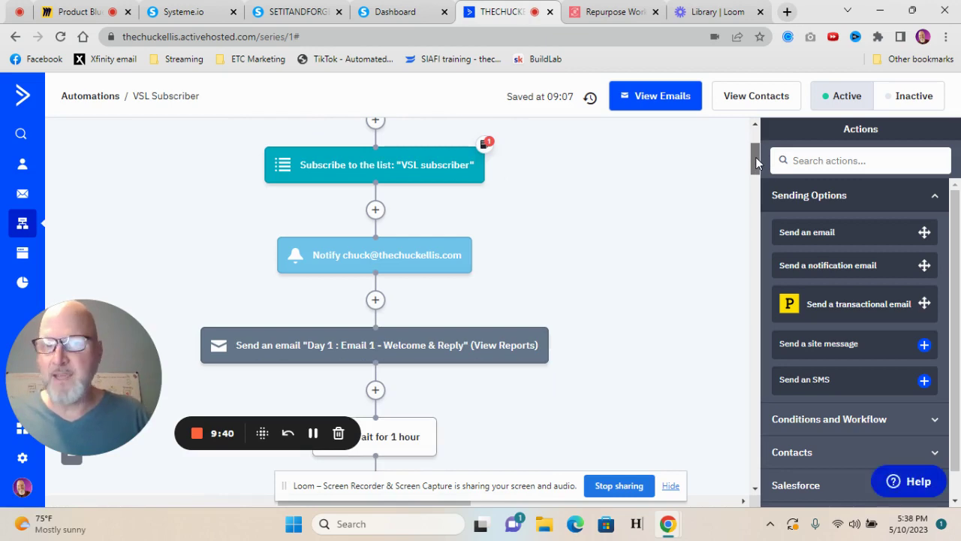
{"action": "mouse_move", "coordinate": [755, 157]}
{"action": "left_mouse_down"}
{"action": "mouse_move", "coordinate": [768, 254]}
{"action": "mouse_move", "coordinate": [757, 144]}
{"action": "left_mouse_up"}
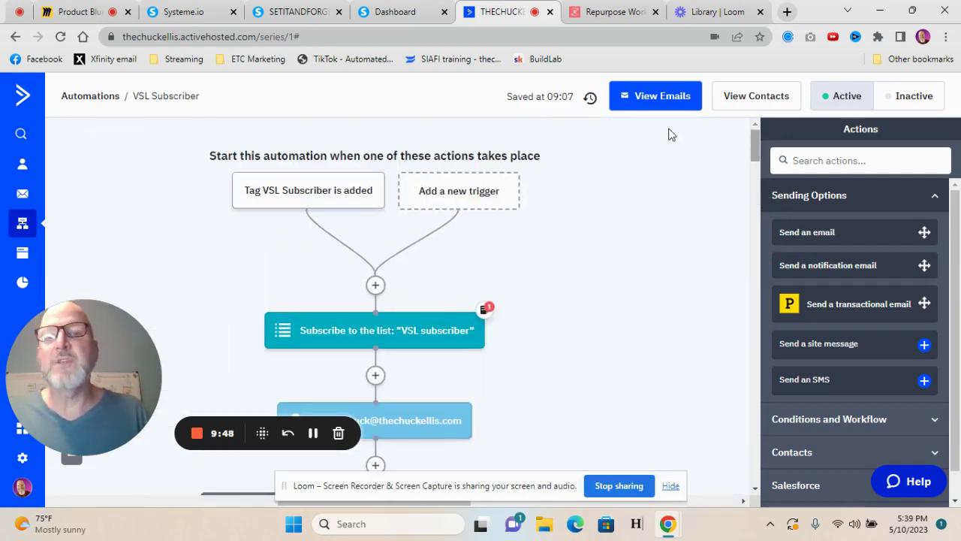
{"action": "left_click", "coordinate": [186, 9]}
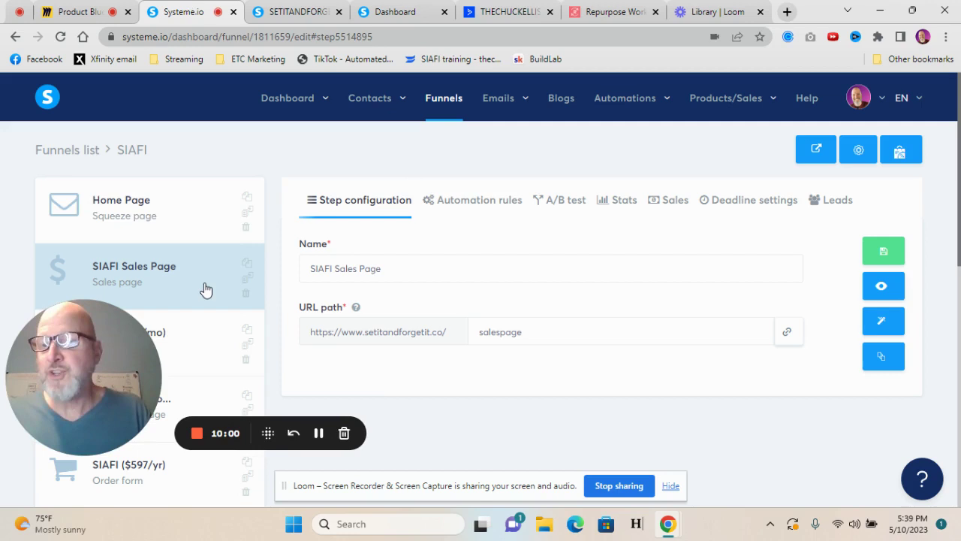
{"action": "left_click", "coordinate": [531, 7]}
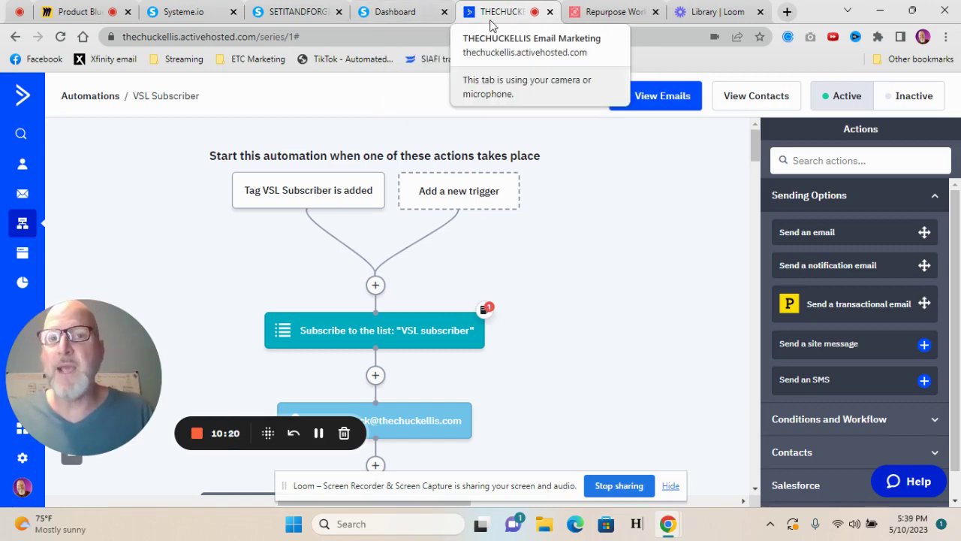
Step: Switch to Repurpose.io and review the connected social accounts from Instagram down to YouTube on the Connections page
{"action": "left_click", "coordinate": [605, 18]}
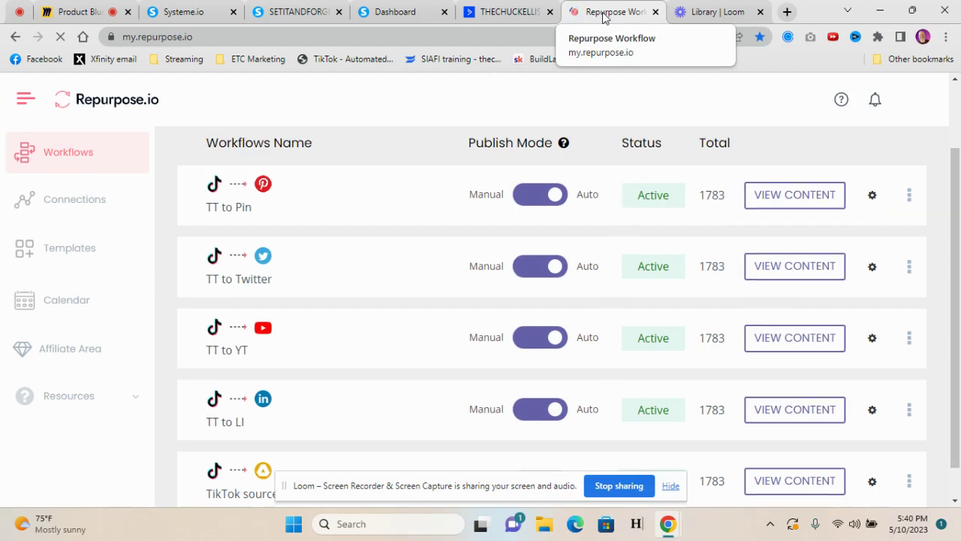
{"action": "left_click", "coordinate": [76, 209]}
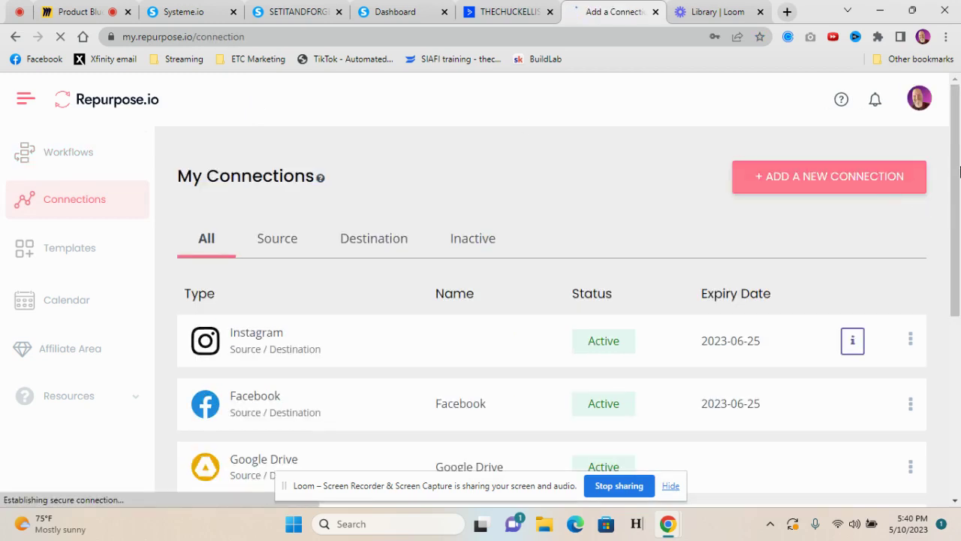
{"action": "left_click_drag", "start_coordinate": [958, 155], "coordinate": [958, 252]}
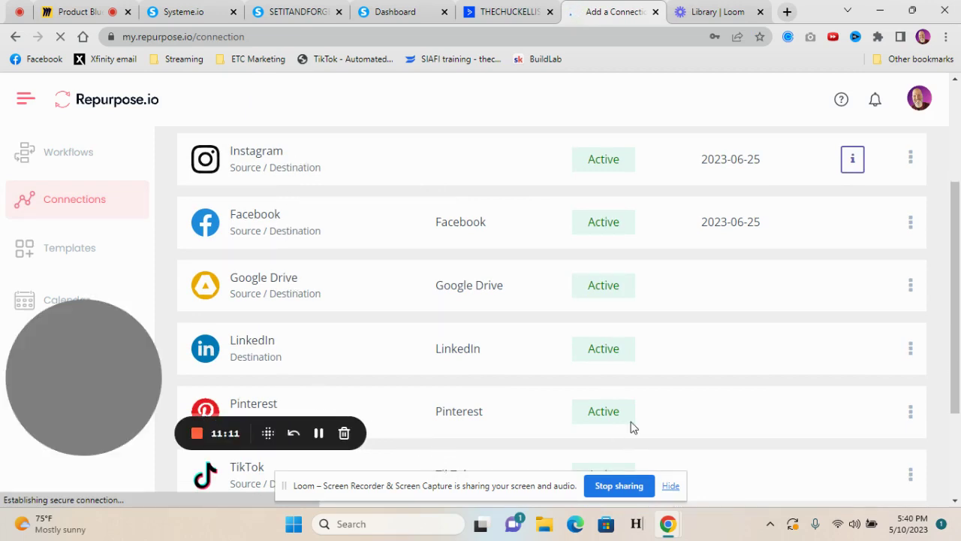
{"action": "left_click_drag", "start_coordinate": [959, 305], "coordinate": [959, 388]}
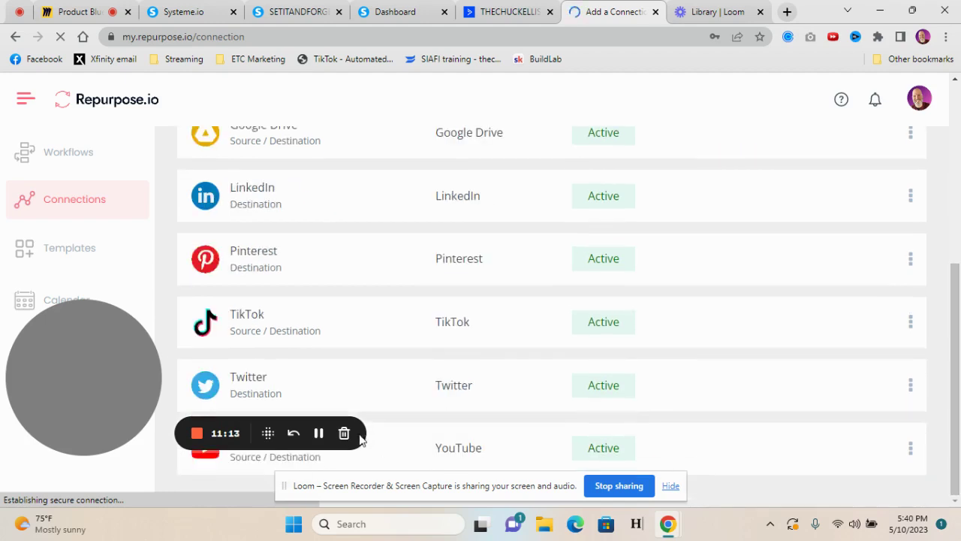
{"action": "mouse_move", "coordinate": [81, 374]}
{"action": "left_click_drag", "start_coordinate": [78, 369], "coordinate": [78, 148]}
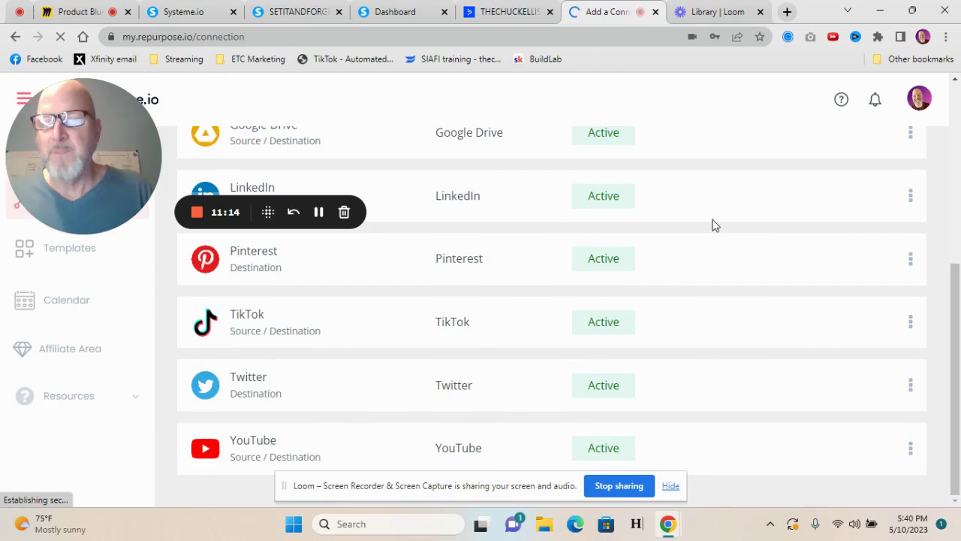
Step: Examine the Repurpose.io workflows that send TikTok content to Pinterest, Twitter, YouTube, LinkedIn and Google Drive, including their publish modes
{"action": "left_click_drag", "start_coordinate": [73, 279], "coordinate": [130, 357]}
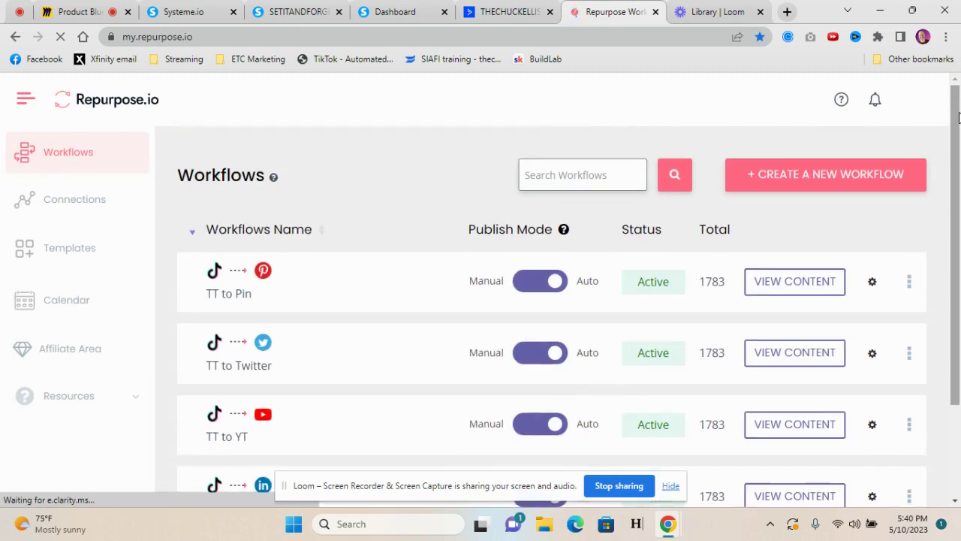
{"action": "scroll", "coordinate": [959, 133], "scroll_direction": "down", "scroll_amount": 1}
{"action": "scroll", "coordinate": [960, 133], "scroll_direction": "down", "scroll_amount": 1}
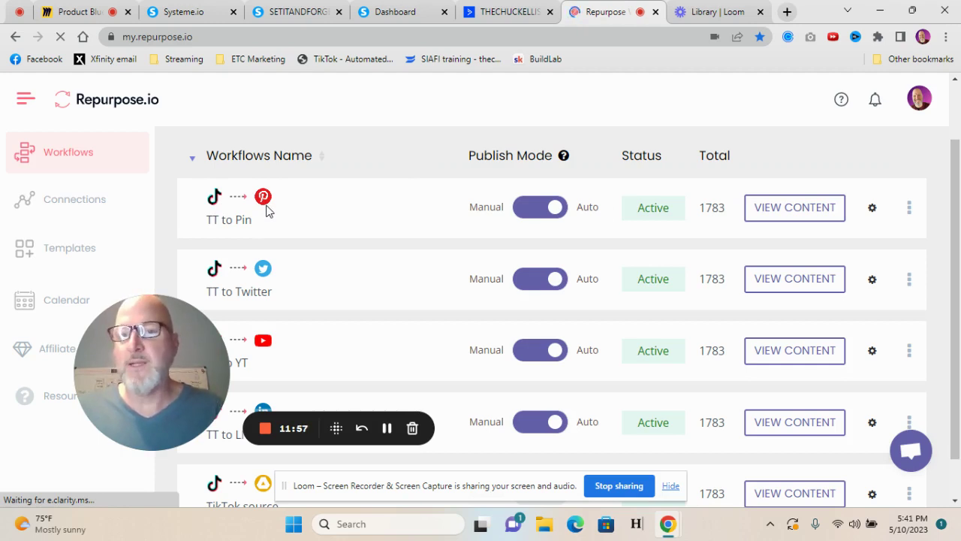
{"action": "left_click_drag", "start_coordinate": [956, 172], "coordinate": [959, 217]}
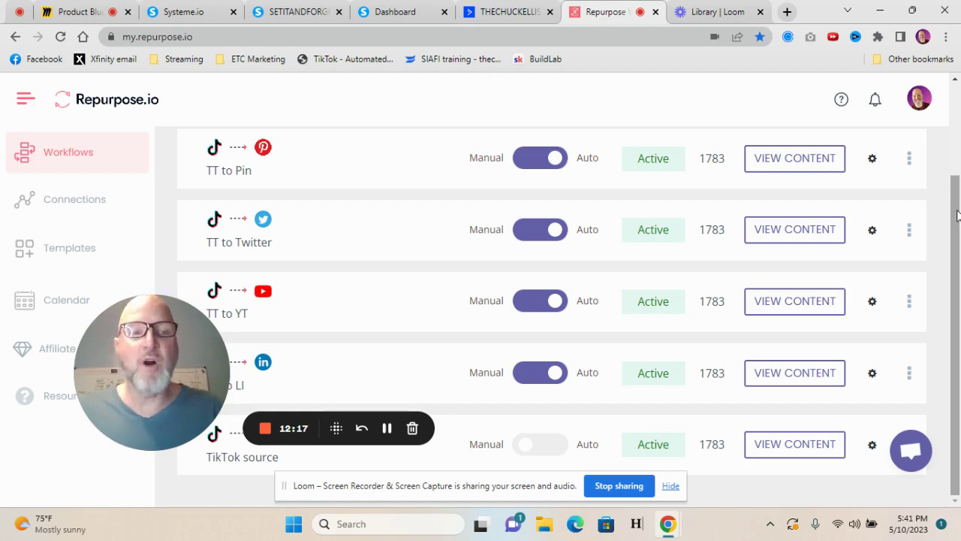
{"action": "left_click_drag", "start_coordinate": [958, 216], "coordinate": [960, 128]}
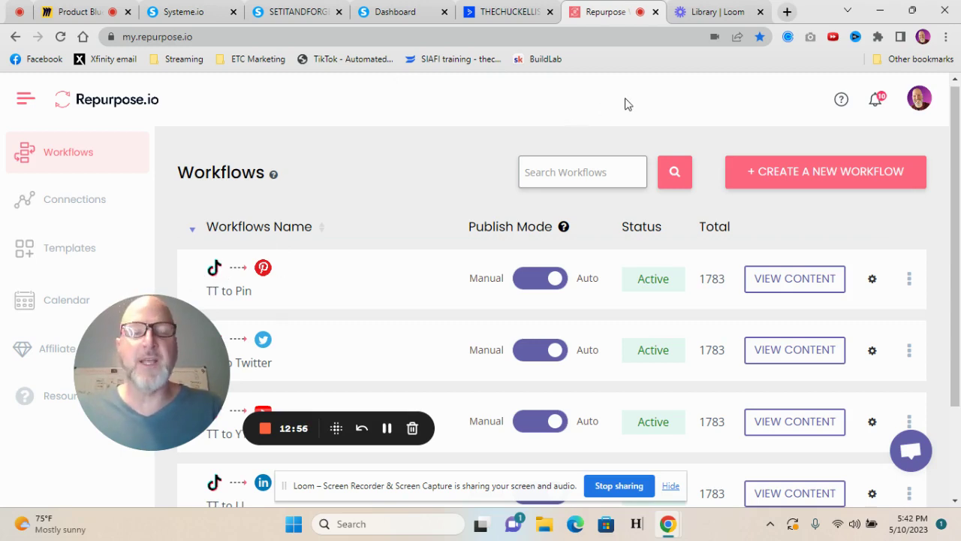
{"action": "scroll", "coordinate": [959, 302], "scroll_direction": "down", "scroll_amount": 2}
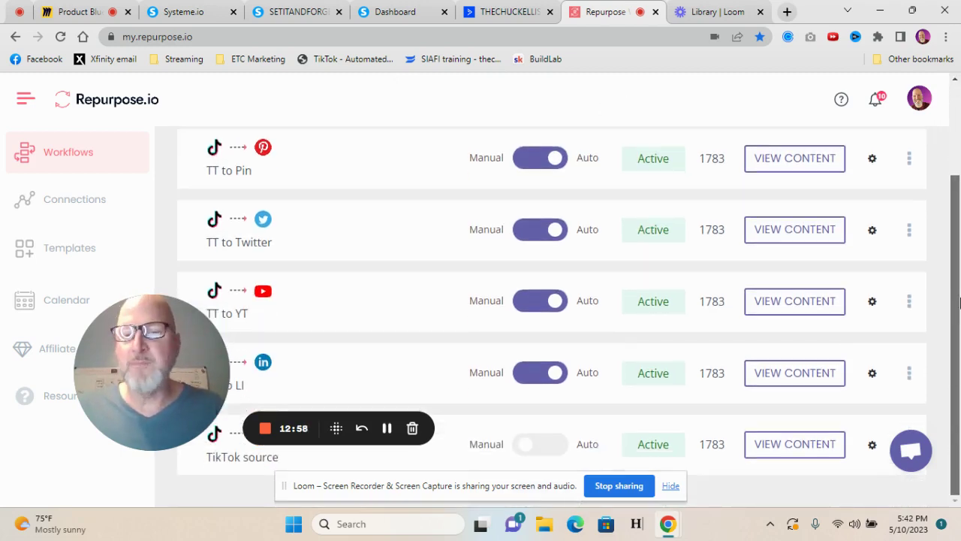
{"action": "left_click_drag", "start_coordinate": [951, 191], "coordinate": [950, 169]}
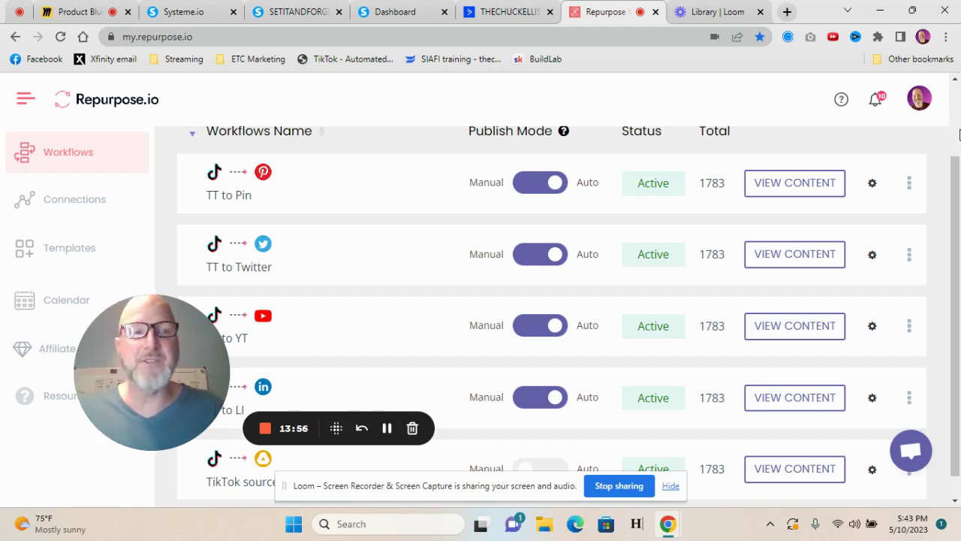
{"action": "left_click_drag", "start_coordinate": [958, 199], "coordinate": [959, 218]}
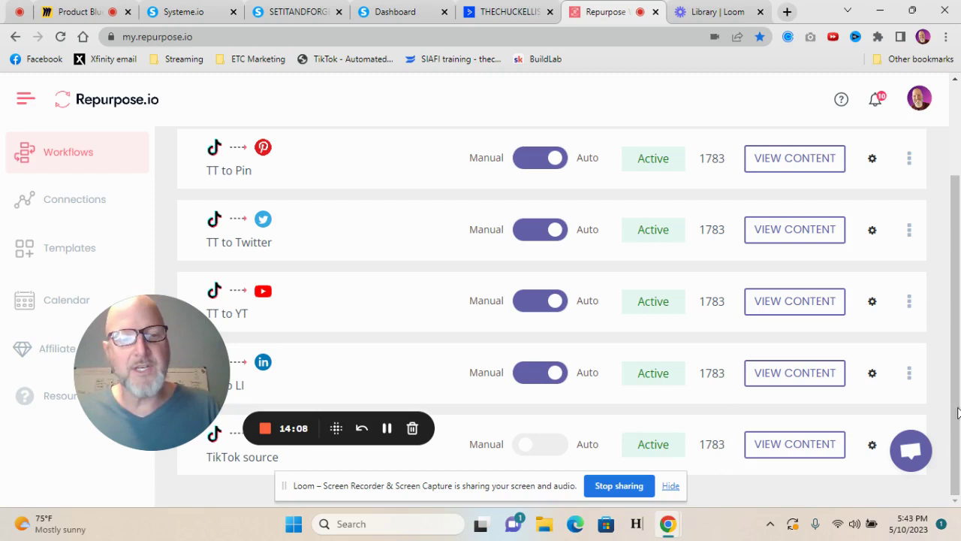
{"action": "mouse_move", "coordinate": [959, 394]}
{"action": "left_mouse_down"}
{"action": "mouse_move", "coordinate": [958, 366]}
{"action": "mouse_move", "coordinate": [959, 392]}
{"action": "left_mouse_up"}
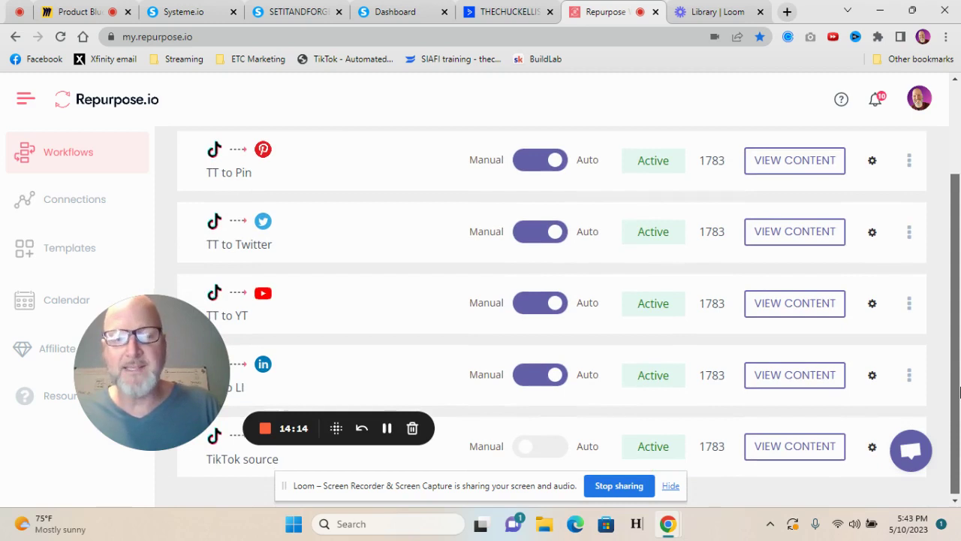
{"action": "left_click_drag", "start_coordinate": [959, 391], "coordinate": [959, 302]}
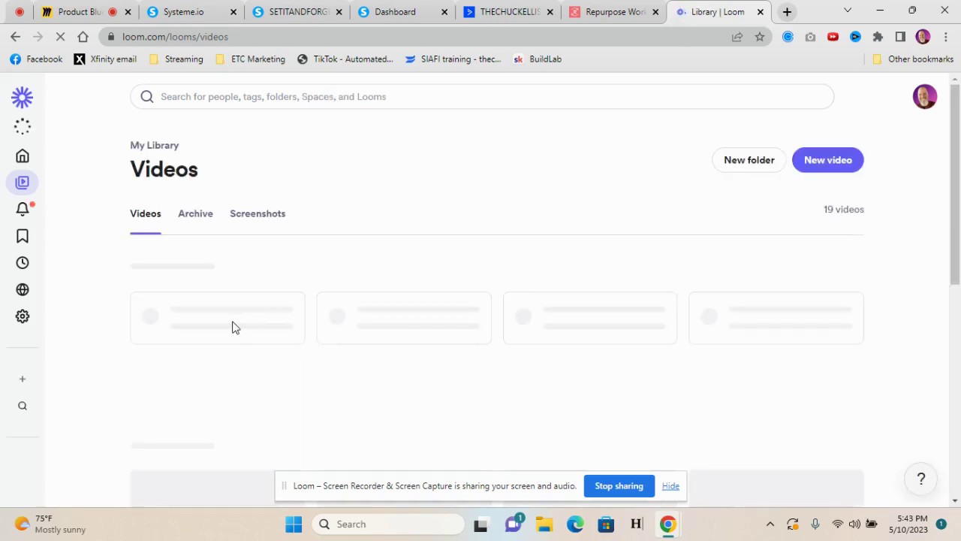
Step: Look over the recorded videos in the Loom library and return to the beginning of the Videos page
{"action": "left_click", "coordinate": [560, 93]}
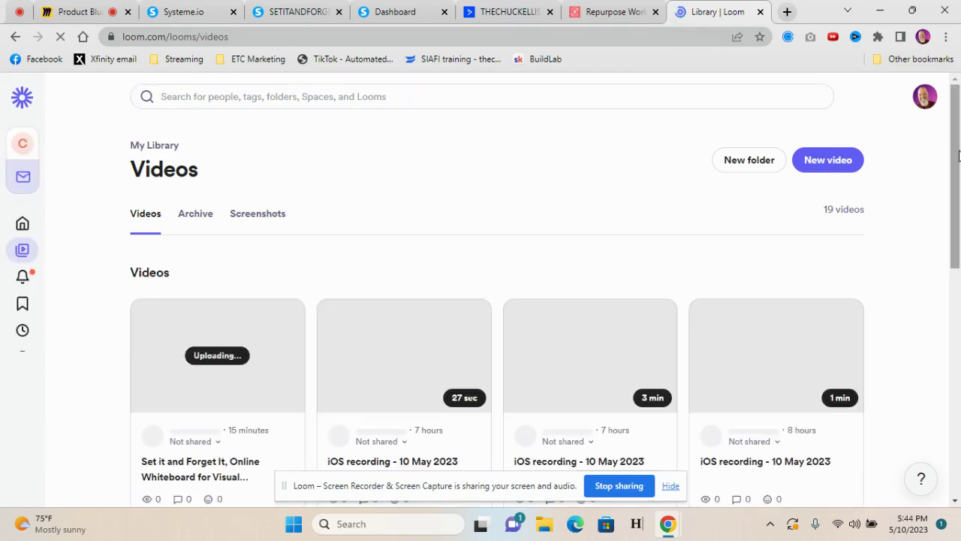
{"action": "left_click_drag", "start_coordinate": [957, 151], "coordinate": [960, 192]}
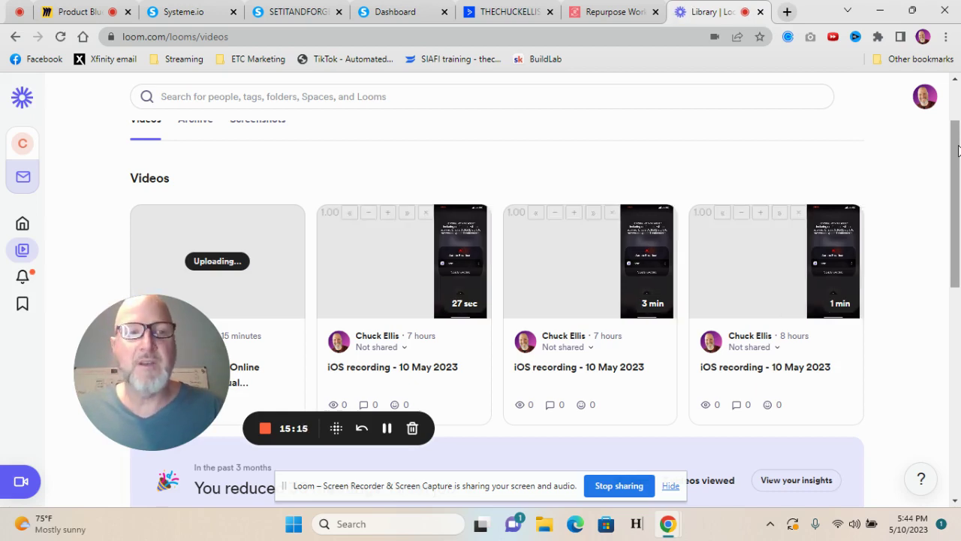
{"action": "left_click_drag", "start_coordinate": [958, 150], "coordinate": [959, 107]}
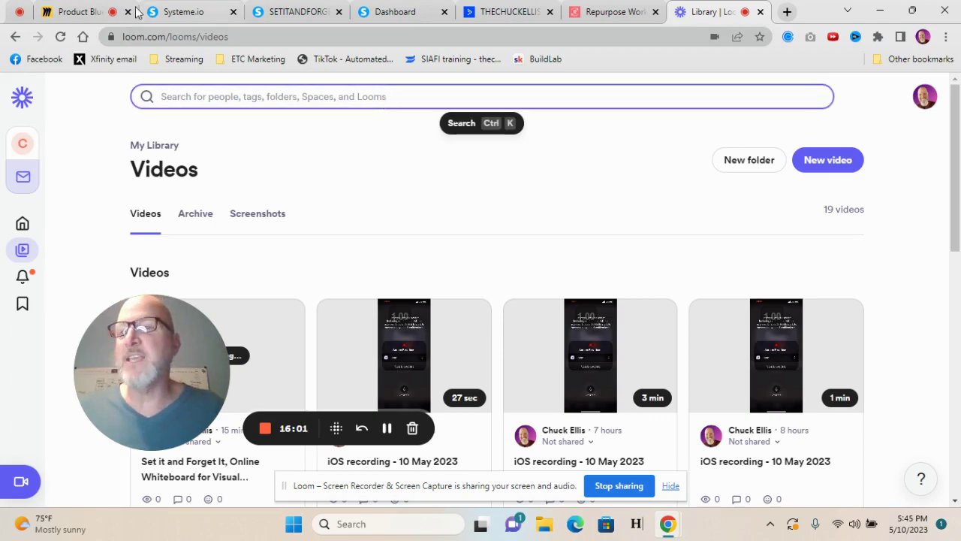
Step: Revisit the Miro board, Systeme.io funnel, landing page, course dashboard, ActiveCampaign automation, Repurpose.io workflows and Loom library, ending on the Perfect Product Blueprint in Miro
{"action": "left_click", "coordinate": [75, 9]}
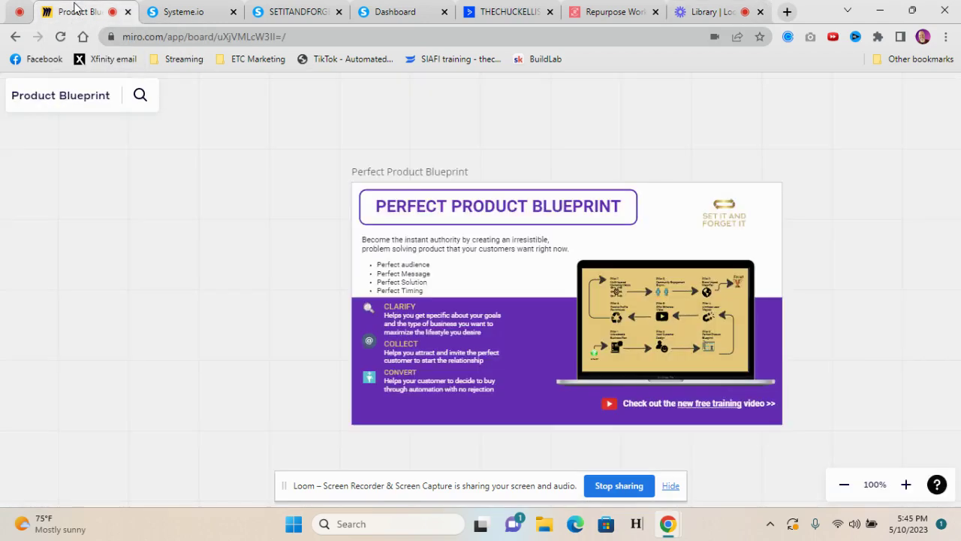
{"action": "left_click", "coordinate": [206, 11]}
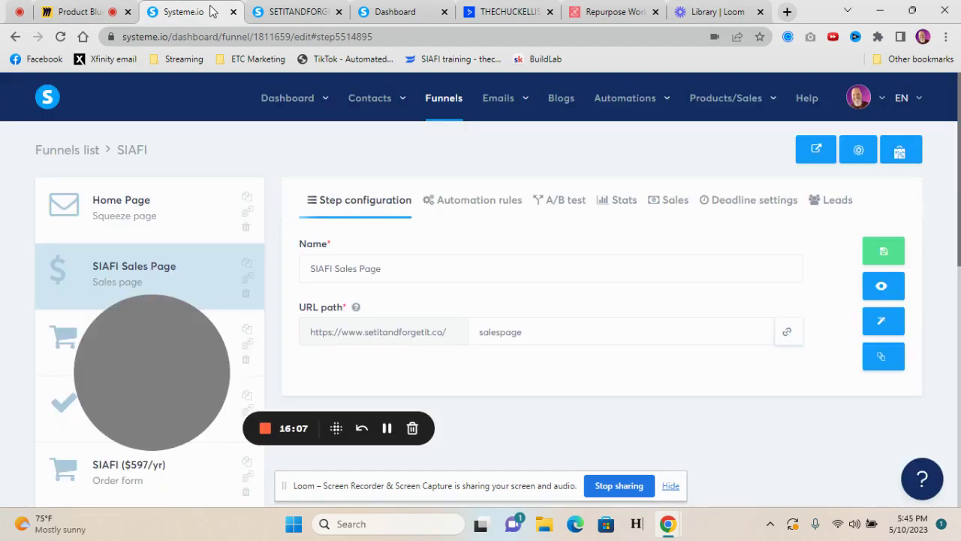
{"action": "left_click", "coordinate": [292, 12]}
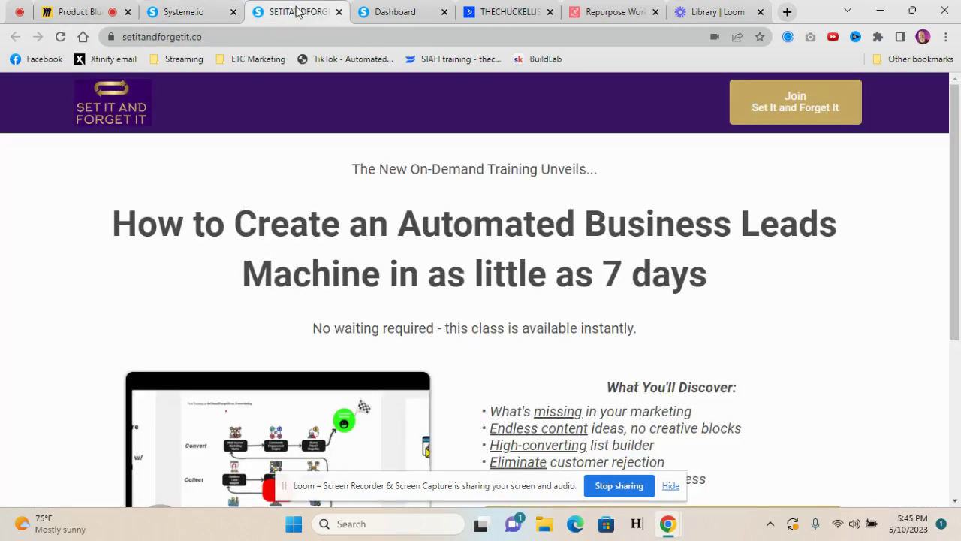
{"action": "left_click", "coordinate": [398, 10]}
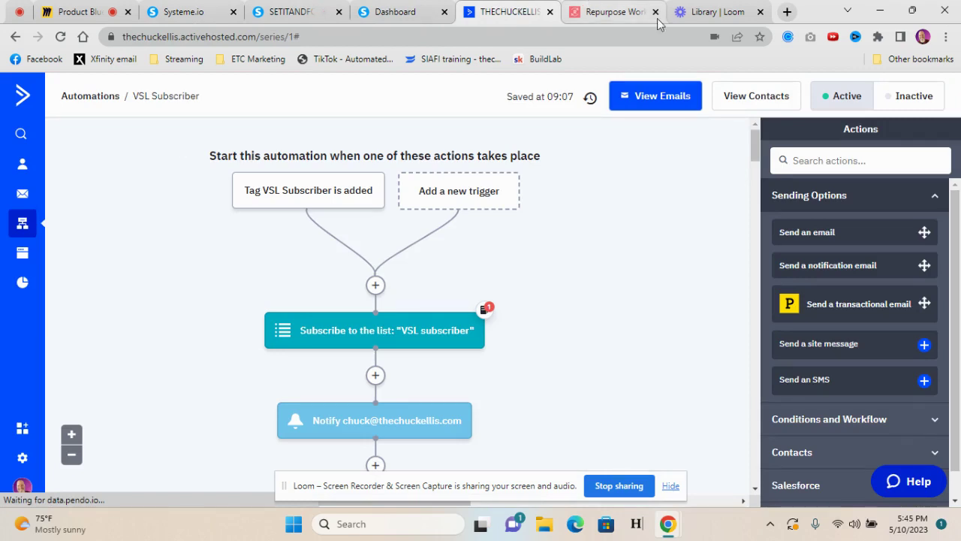
{"action": "left_click", "coordinate": [624, 13]}
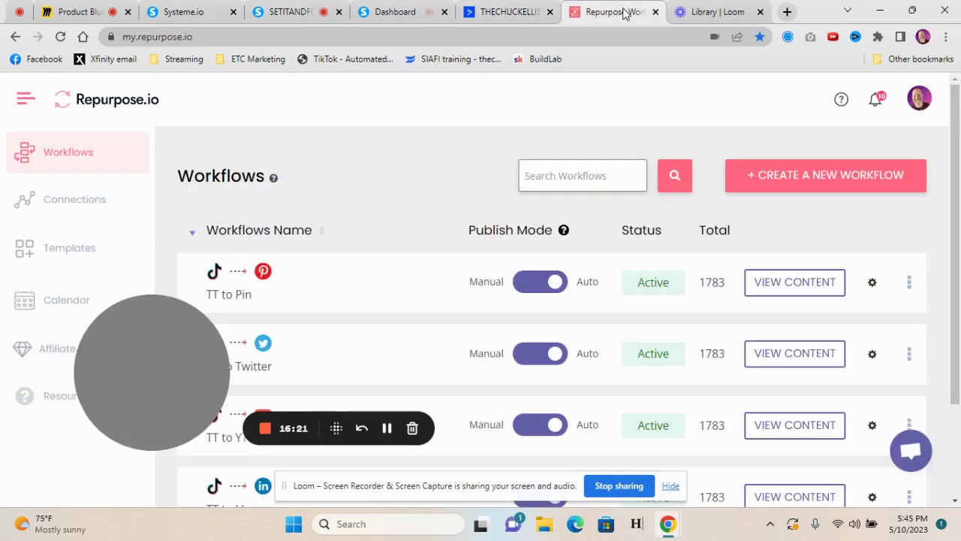
{"action": "left_click", "coordinate": [711, 13]}
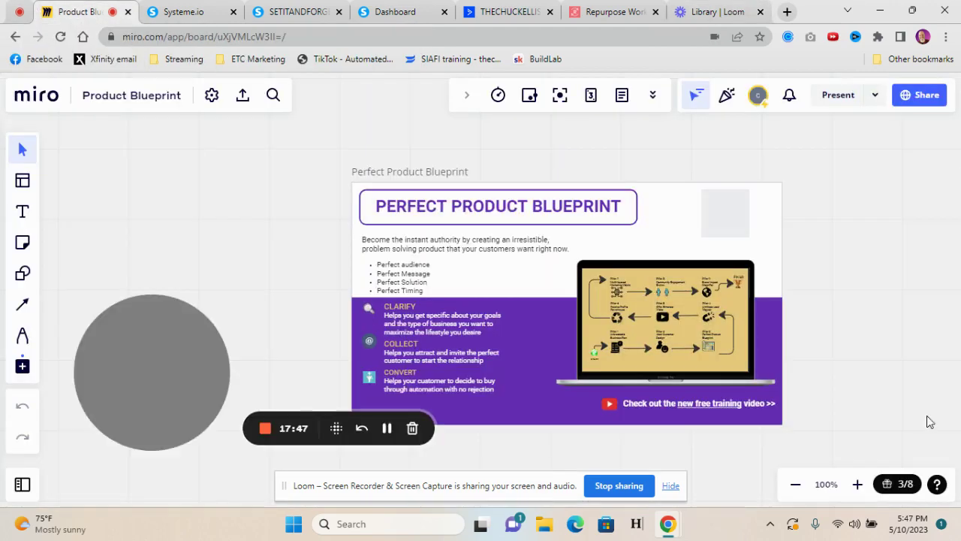
{"action": "left_click", "coordinate": [857, 485]}
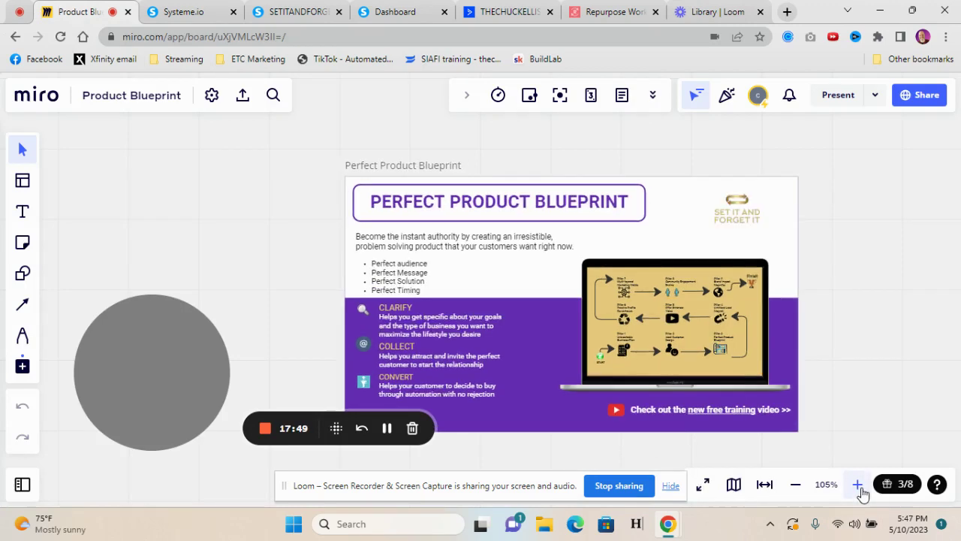